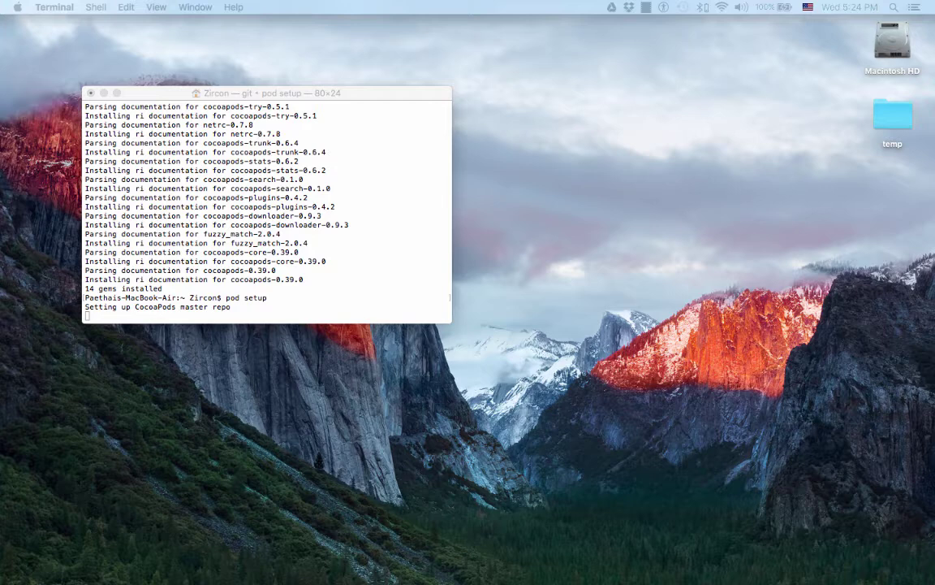
Step: Move the Terminal window aside and launch Xcode using a Spotlight search
{"action": "left_click", "coordinate": [401, 104]}
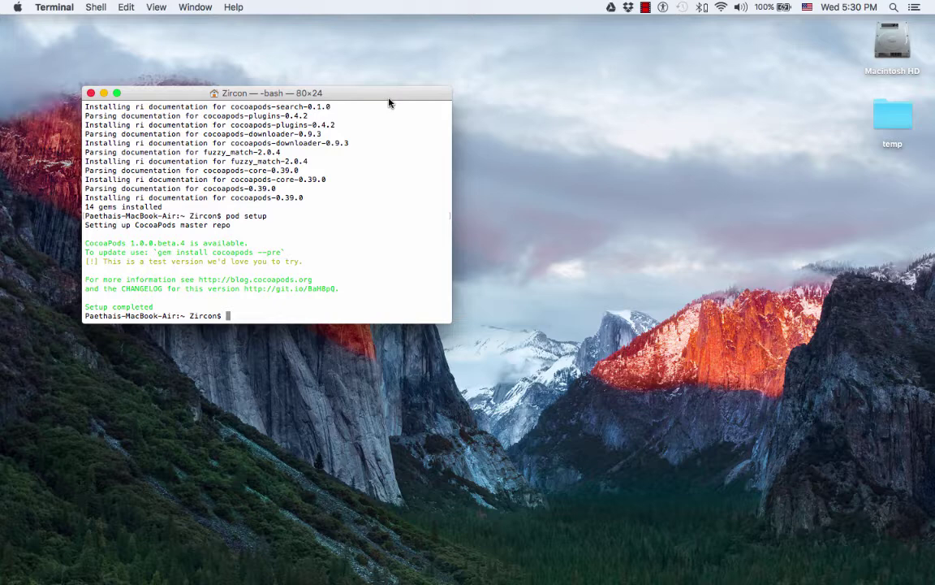
{"action": "left_click_drag", "start_coordinate": [389, 103], "coordinate": [363, 94]}
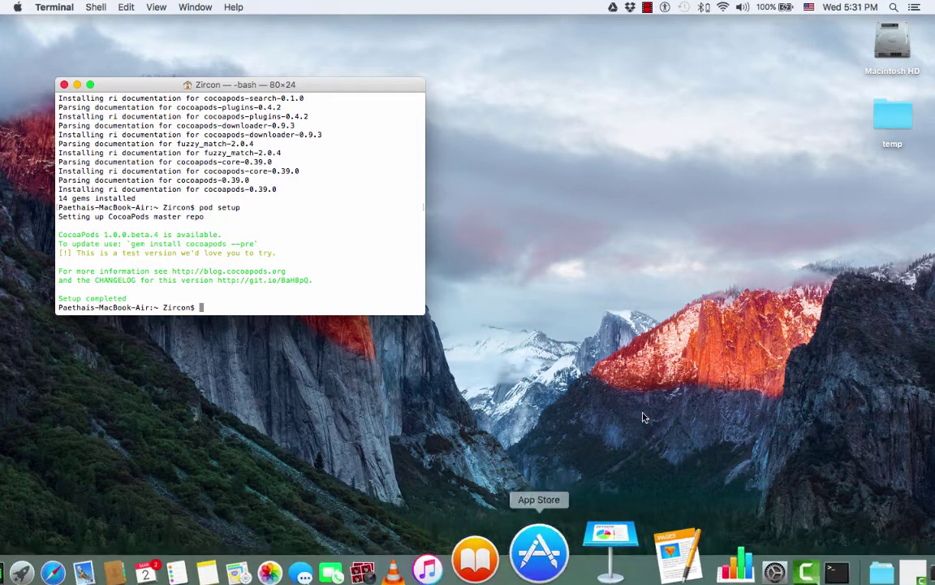
{"action": "key", "text": "super+space"}
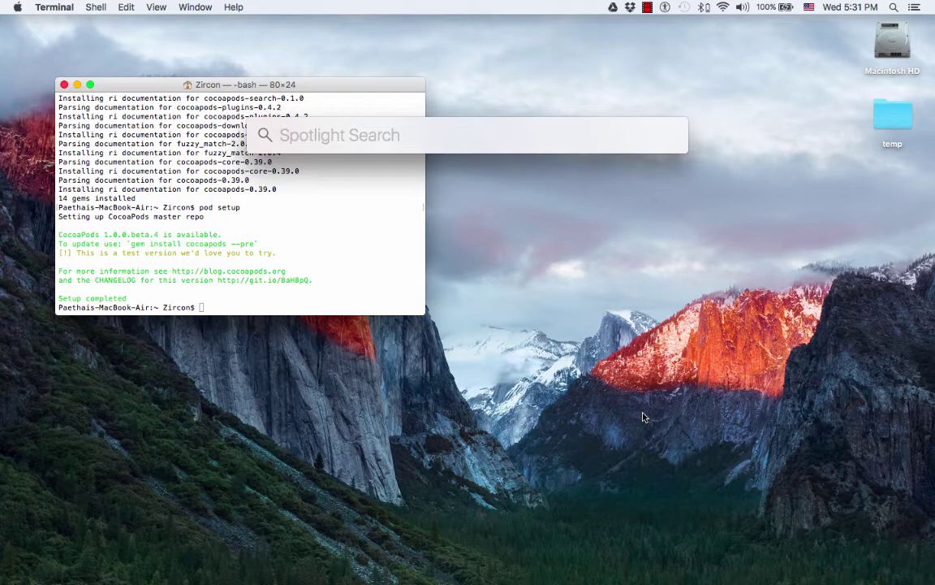
{"action": "type", "text": "xco"}
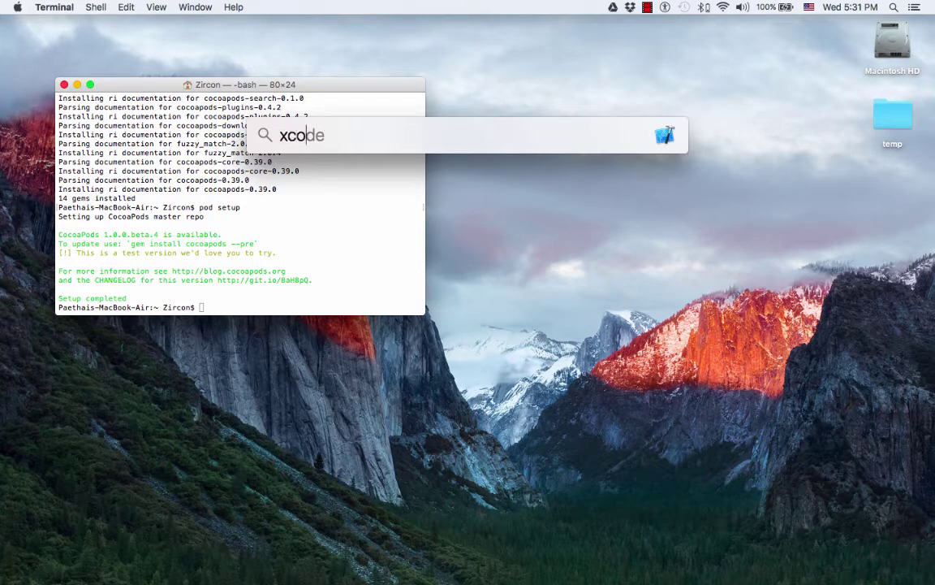
{"action": "key", "text": "Return"}
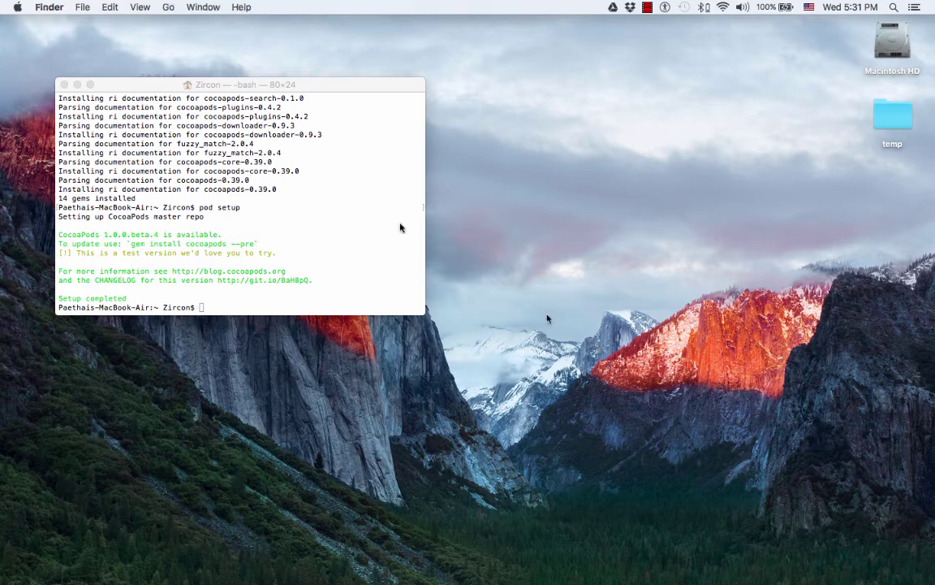
{"action": "mouse_move", "coordinate": [713, 578]}
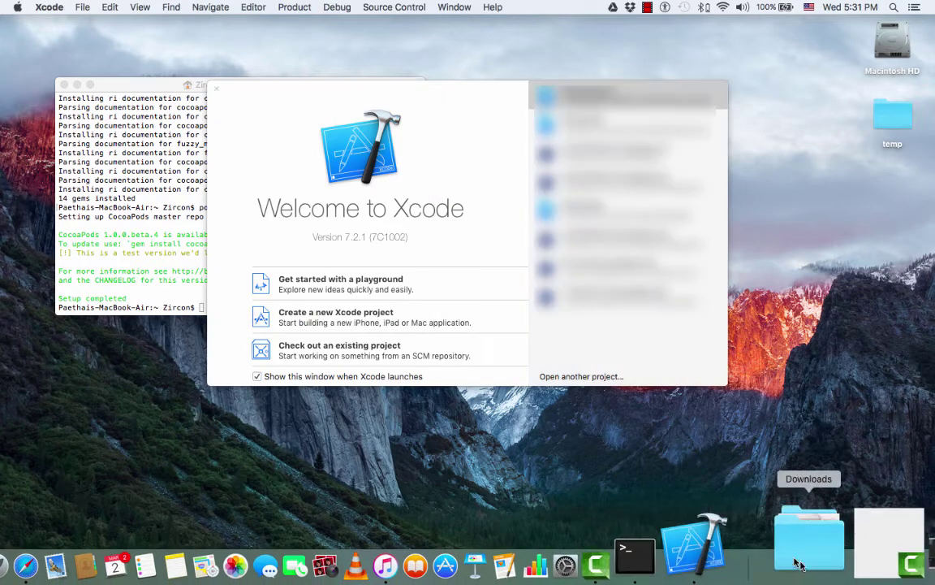
Step: Start a new Xcode project from the iOS Single View Application template with the product name MyInstagram
{"action": "left_click", "coordinate": [328, 316]}
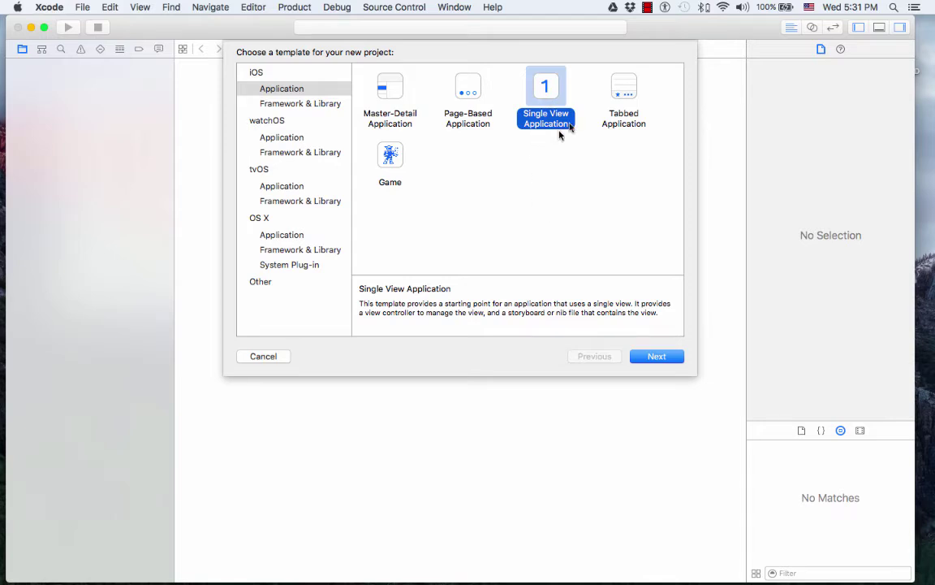
{"action": "left_click", "coordinate": [655, 358]}
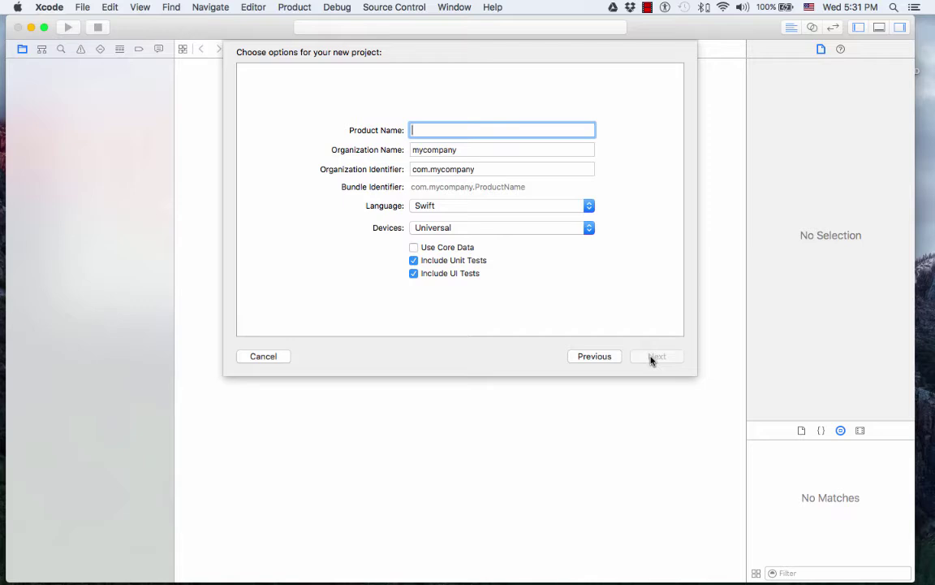
{"action": "type", "text": "My"}
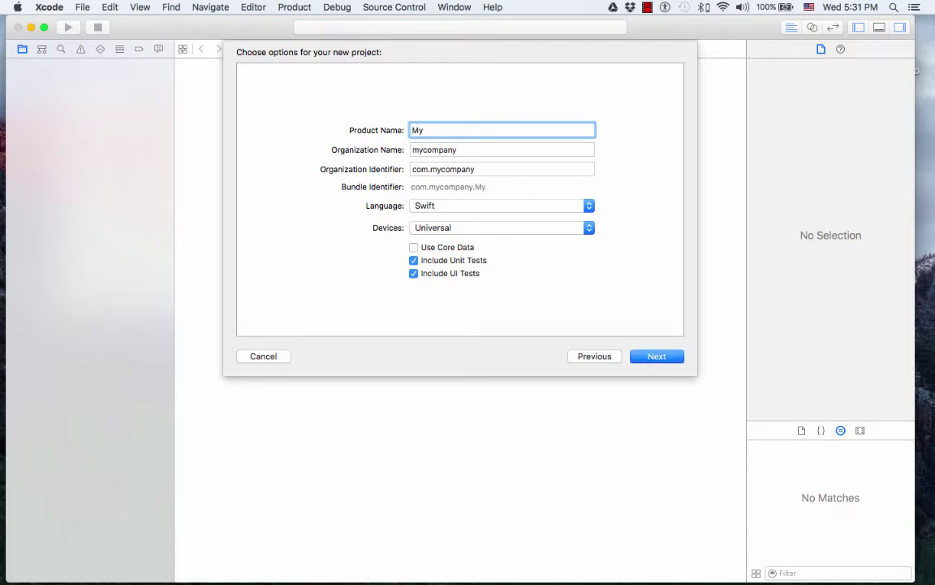
{"action": "type", "text": "Instagram"}
{"action": "left_click", "coordinate": [658, 363]}
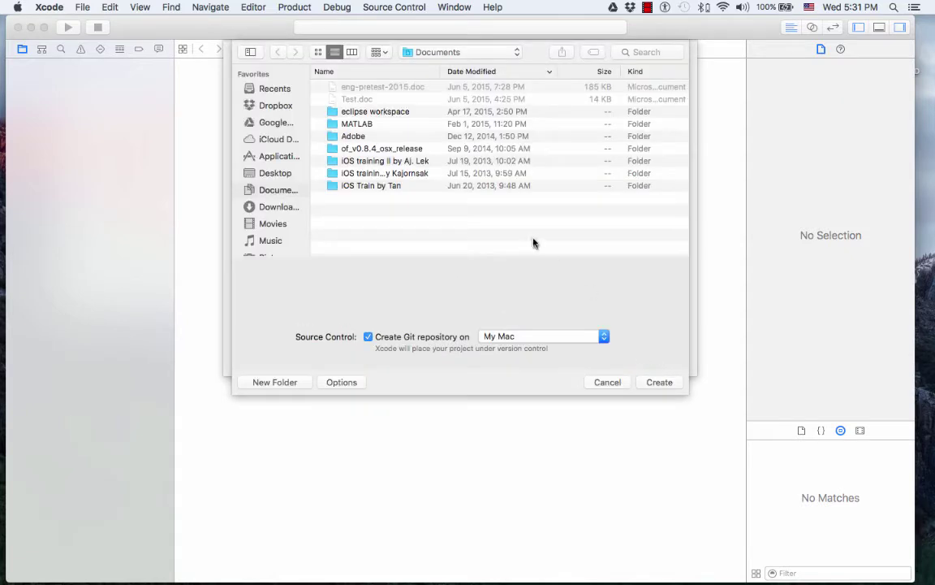
Step: Create the MyInstagram project on the Desktop and quit Xcode
{"action": "left_click", "coordinate": [276, 174]}
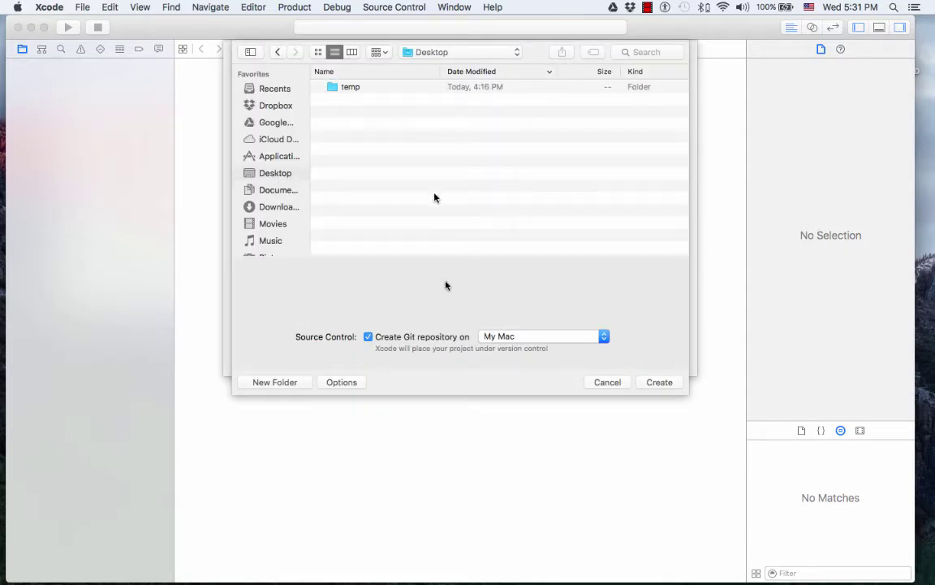
{"action": "left_click", "coordinate": [268, 382]}
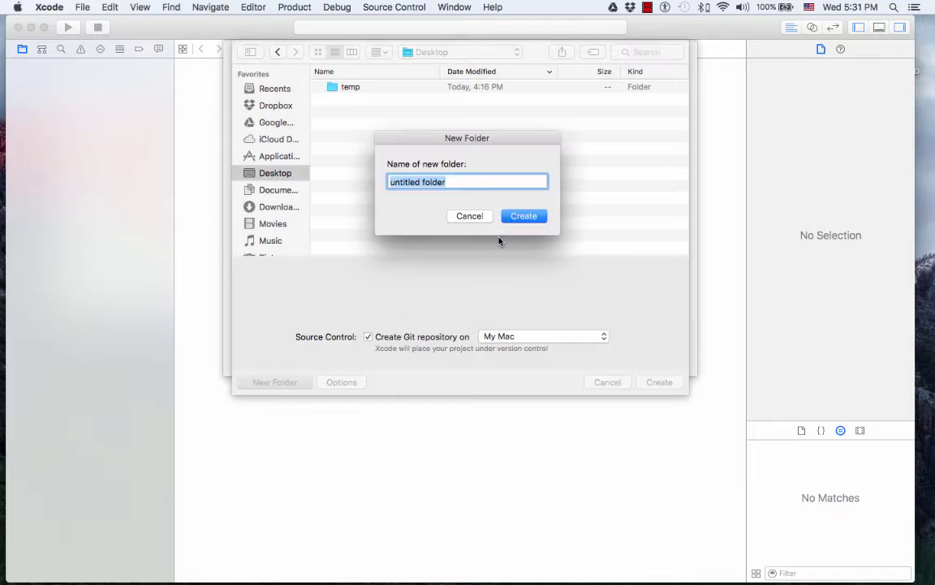
{"action": "left_click", "coordinate": [470, 217]}
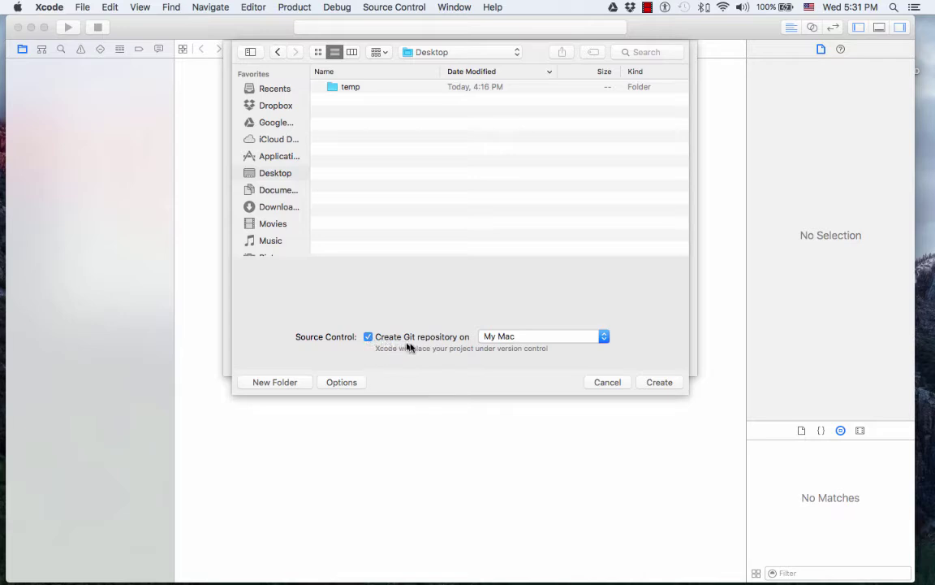
{"action": "left_click", "coordinate": [659, 382]}
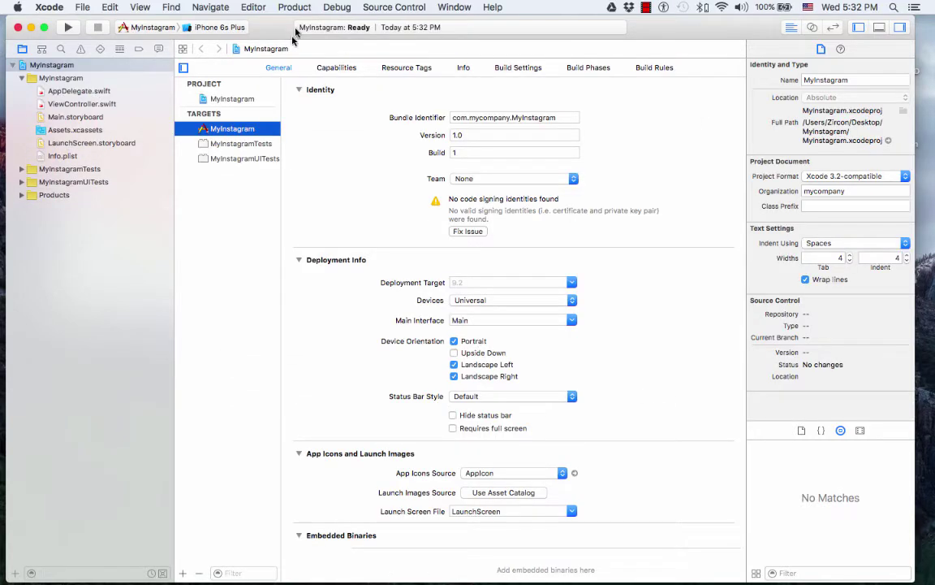
{"action": "left_click", "coordinate": [46, 8]}
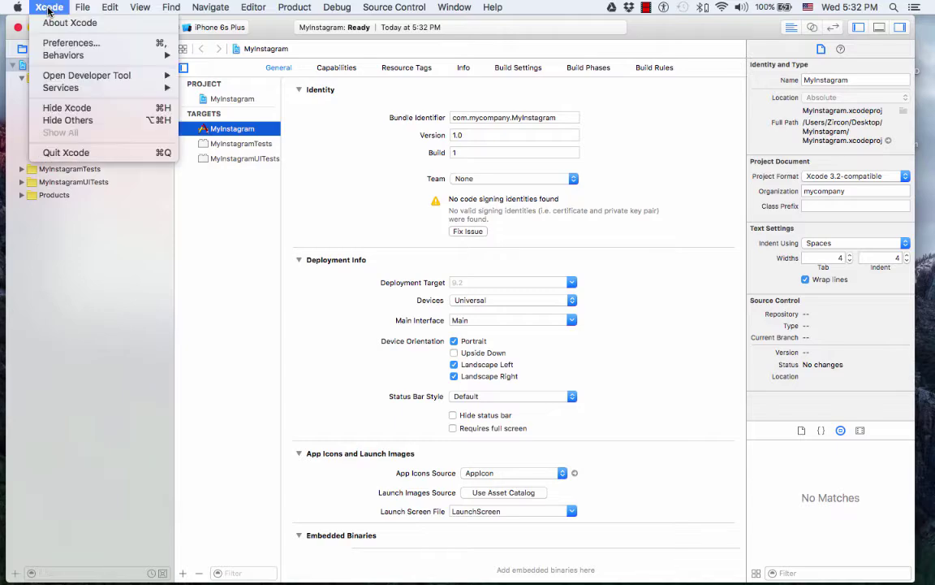
{"action": "left_click", "coordinate": [55, 153]}
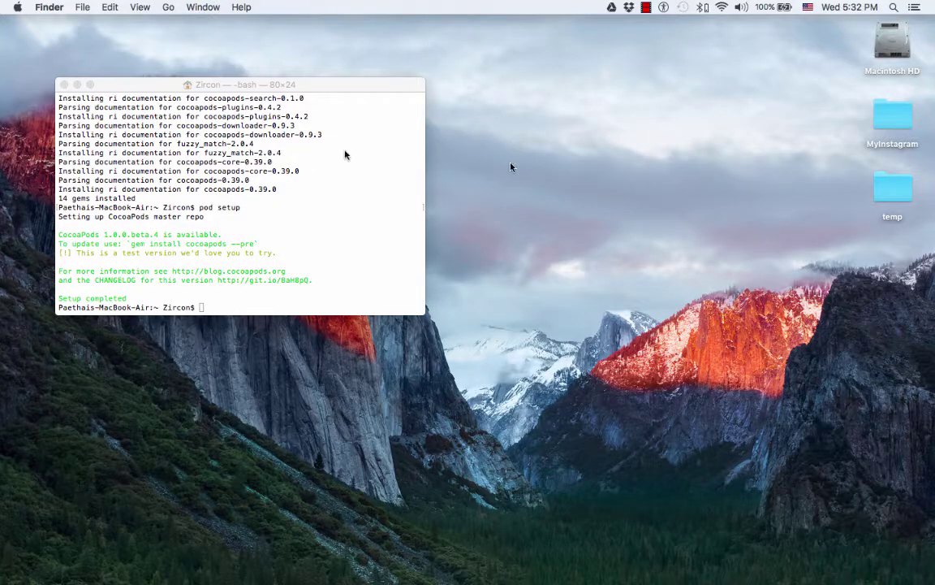
Step: Switch to Terminal and change the working directory to the MyInstagram project folder on the Desktop with cd
{"action": "left_click", "coordinate": [893, 117]}
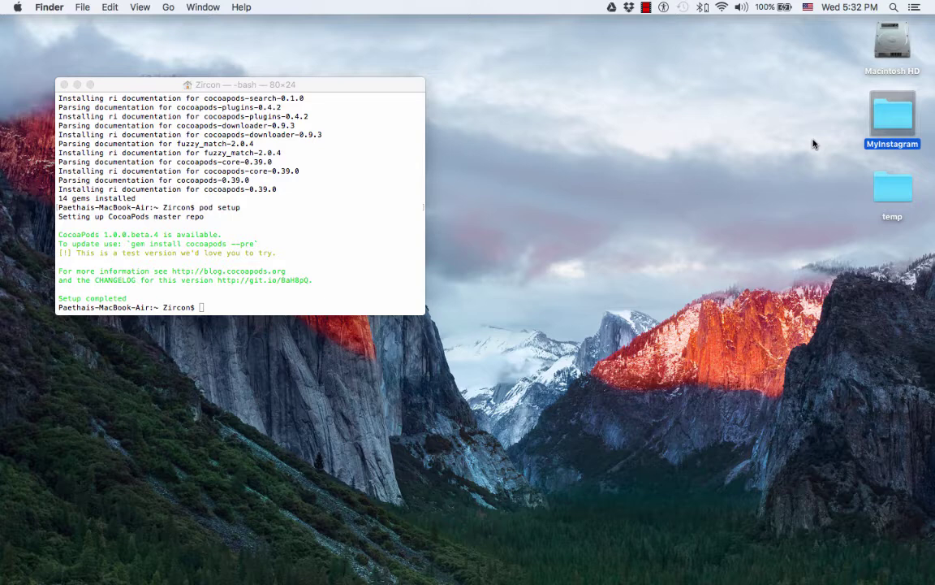
{"action": "left_click", "coordinate": [270, 218]}
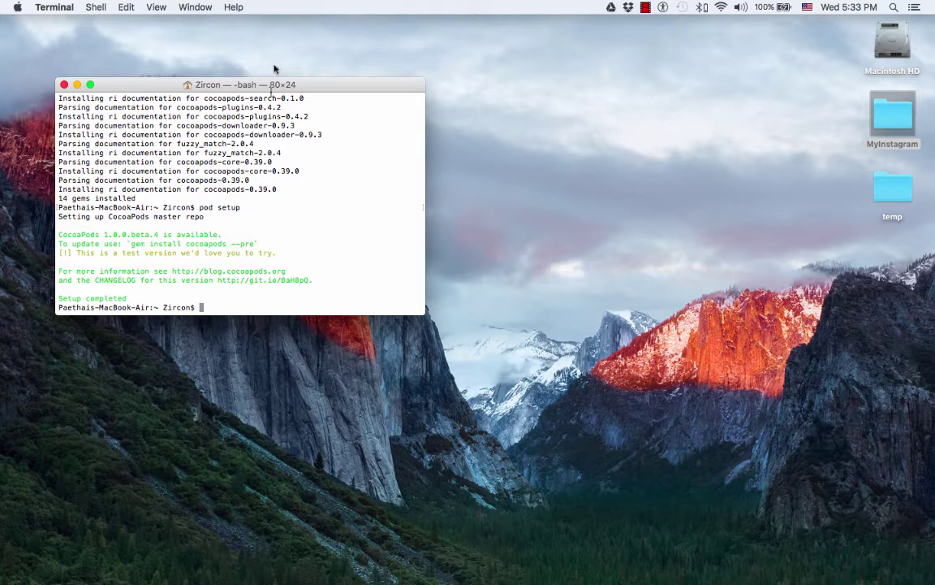
{"action": "left_click_drag", "start_coordinate": [347, 86], "coordinate": [562, 62]}
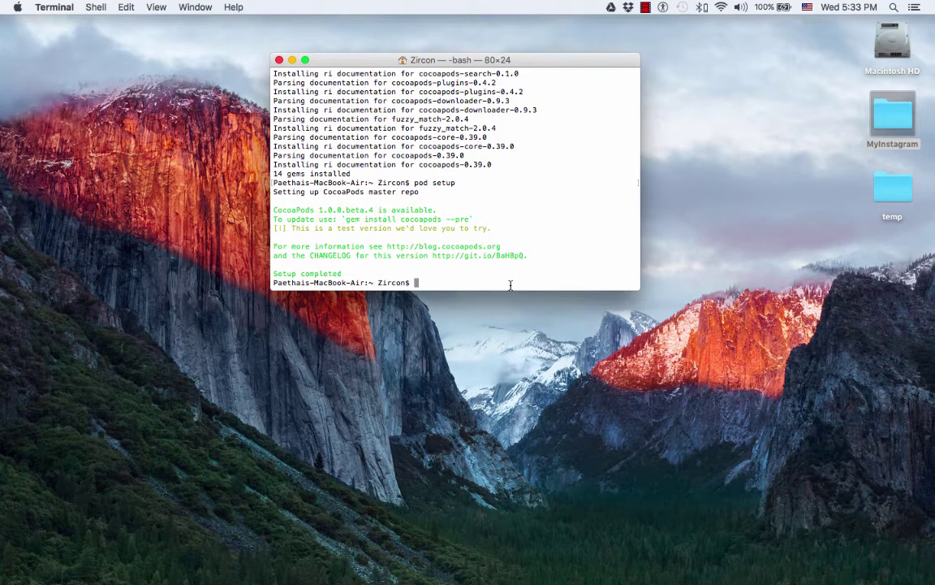
{"action": "type", "text": "cd"}
{"action": "left_click_drag", "start_coordinate": [892, 121], "coordinate": [482, 284]}
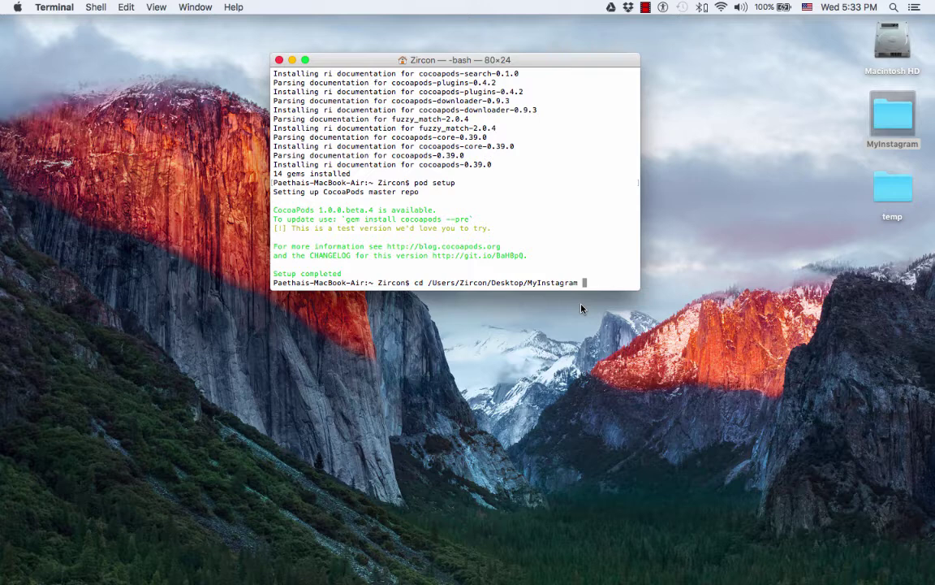
{"action": "key", "text": "Return"}
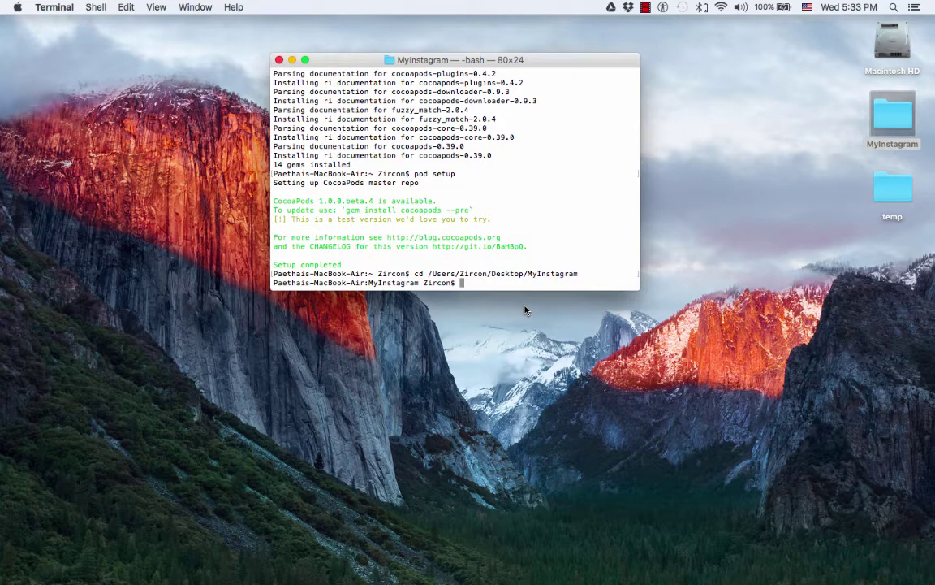
Step: List the project folder's contents with ls and generate a Podfile with pod init
{"action": "type", "text": "ls"}
{"action": "key", "text": "Return"}
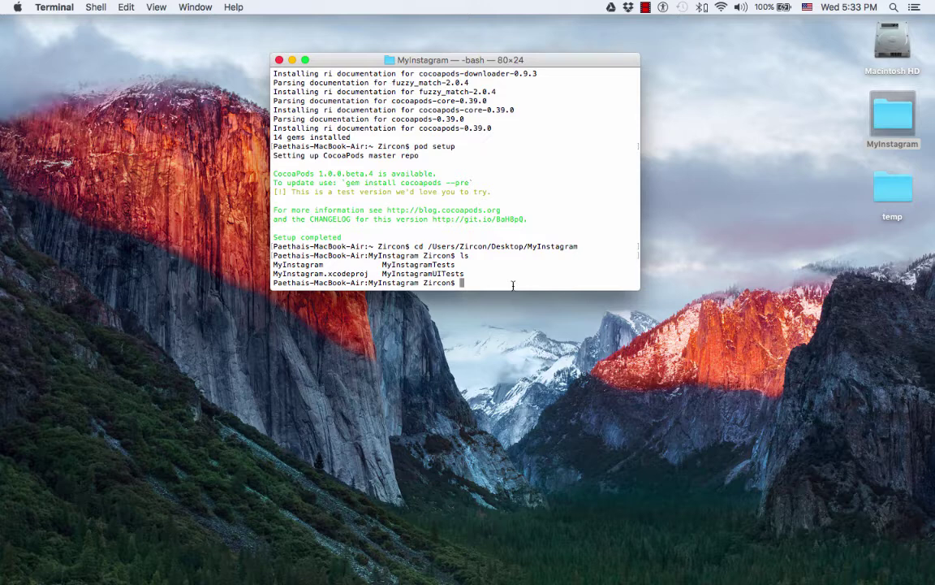
{"action": "type", "text": "pod init"}
{"action": "key", "text": "Return"}
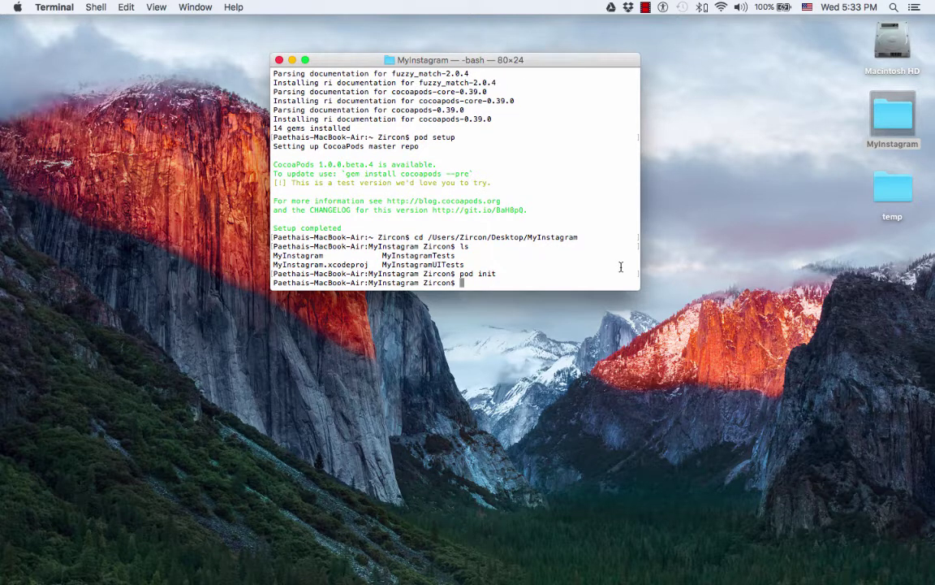
{"action": "left_click_drag", "start_coordinate": [555, 237], "coordinate": [620, 285]}
{"action": "key", "text": "super+Tab"}
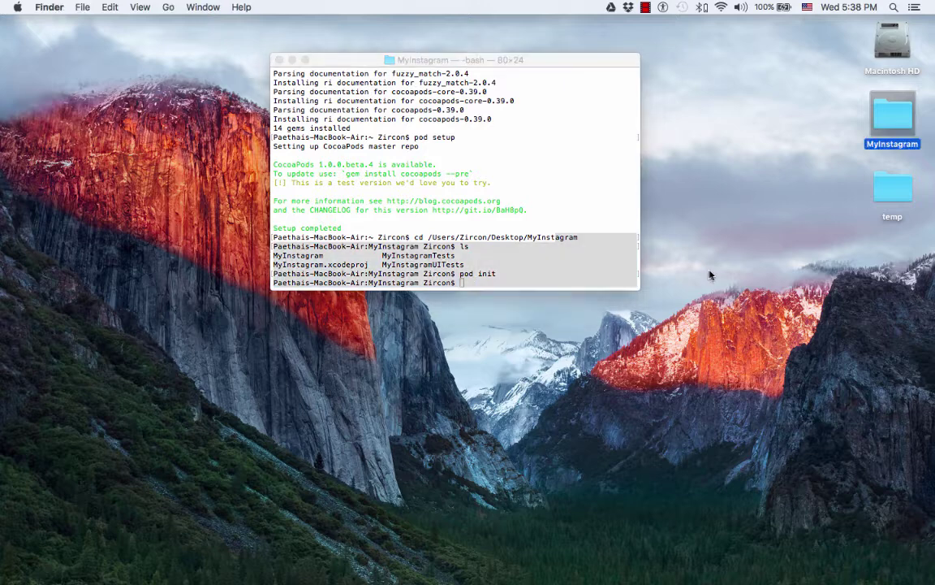
{"action": "left_click", "coordinate": [570, 273]}
{"action": "left_click", "coordinate": [526, 219]}
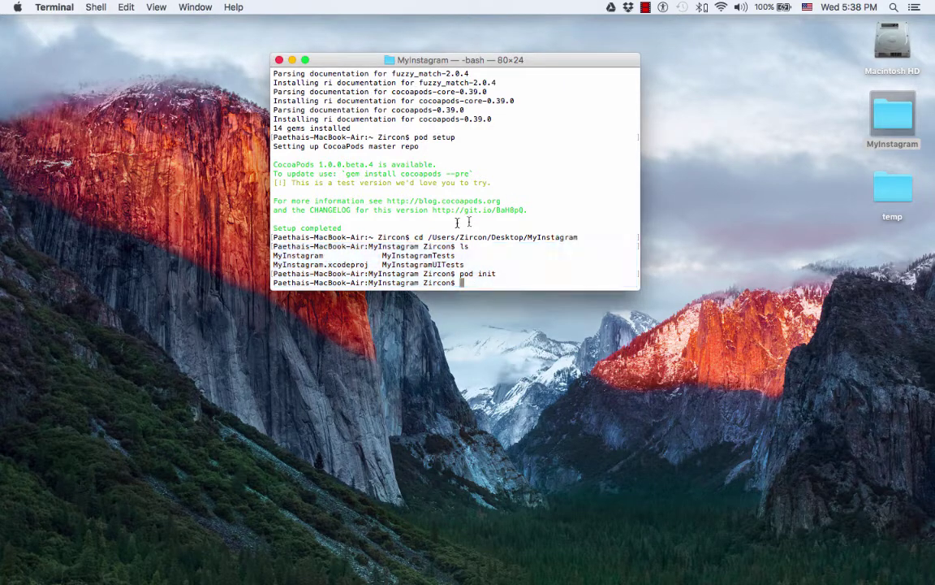
Step: Open the Podfile from the MyInstagram folder on the Desktop in TextEdit
{"action": "double_click", "coordinate": [890, 122]}
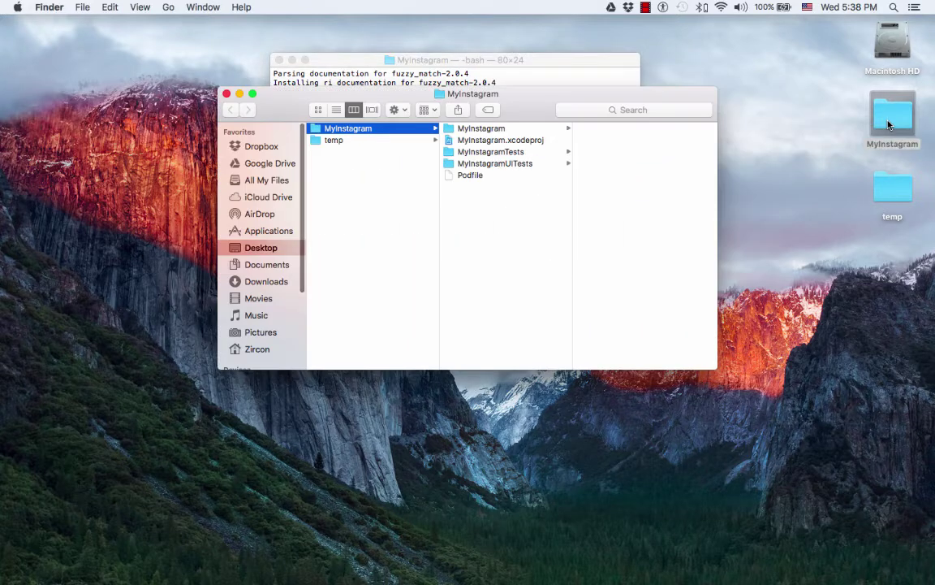
{"action": "left_click_drag", "start_coordinate": [564, 94], "coordinate": [703, 146]}
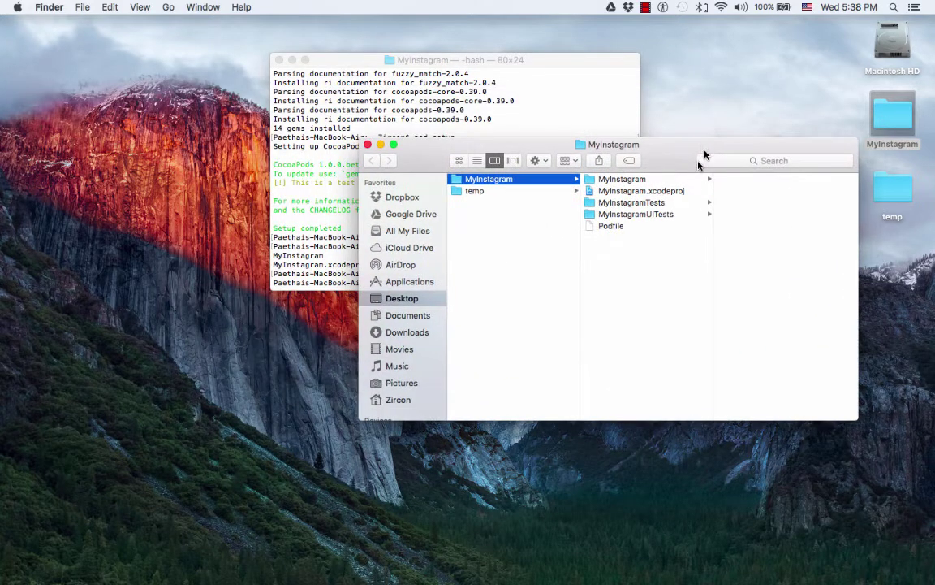
{"action": "left_click", "coordinate": [609, 227]}
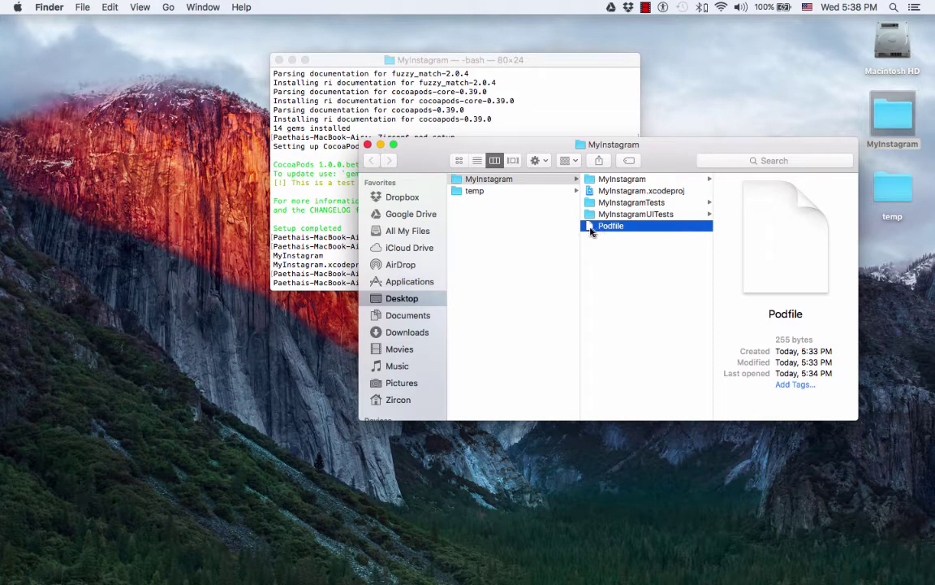
{"action": "double_click", "coordinate": [590, 229]}
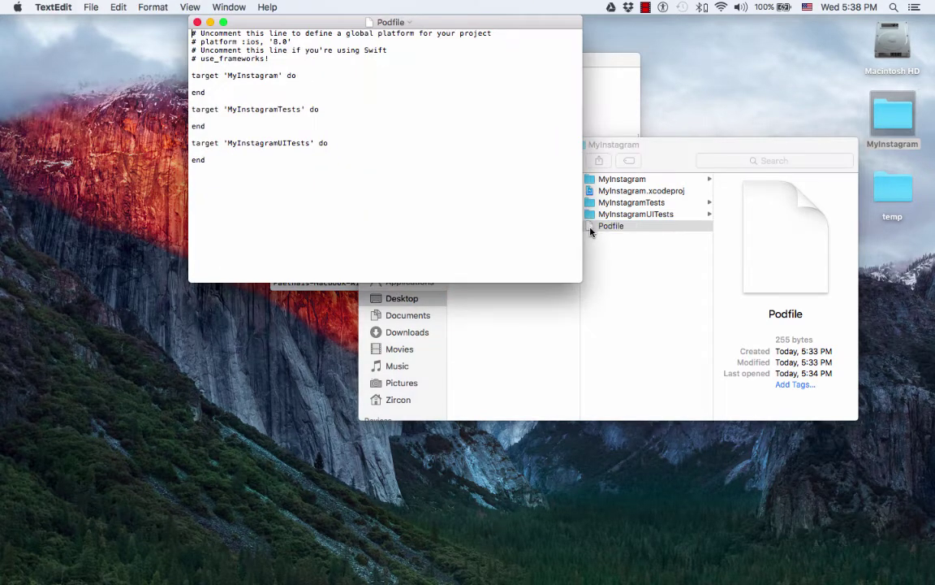
{"action": "left_click_drag", "start_coordinate": [390, 22], "coordinate": [347, 97]}
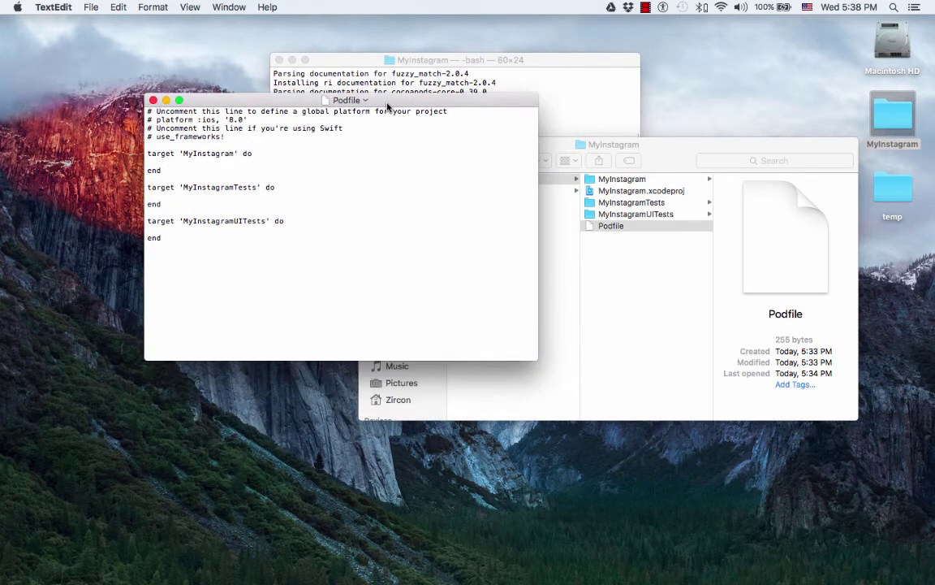
Step: Uncomment the platform :ios line in the Podfile to define the project's global platform
{"action": "left_click", "coordinate": [157, 120]}
{"action": "key", "text": "BackSpace"}
{"action": "key", "text": "BackSpace"}
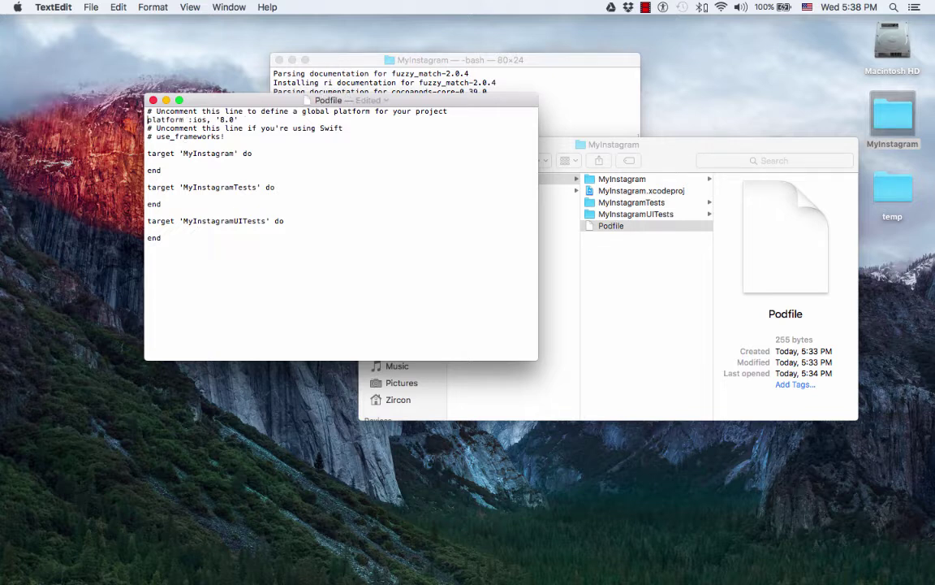
Step: Set the iOS version in the Podfile's platform line to '7.0'
{"action": "key", "text": "Right"}
{"action": "key", "text": "Right"}
{"action": "key", "text": "Right"}
{"action": "key", "text": "Right"}
{"action": "key", "text": "Right"}
{"action": "key", "text": "Right"}
{"action": "key", "text": "Right"}
{"action": "key", "text": "Right"}
{"action": "left_click", "coordinate": [235, 120]}
{"action": "key", "text": "Left"}
{"action": "key", "text": "Left"}
{"action": "key", "text": "Left"}
{"action": "type", "text": "7"}
Step: Uncomment the use_frameworks! line in the Podfile for use with Swift
{"action": "left_click", "coordinate": [156, 136]}
{"action": "key", "text": "BackSpace"}
{"action": "key", "text": "BackSpace"}
{"action": "key", "text": "Down"}
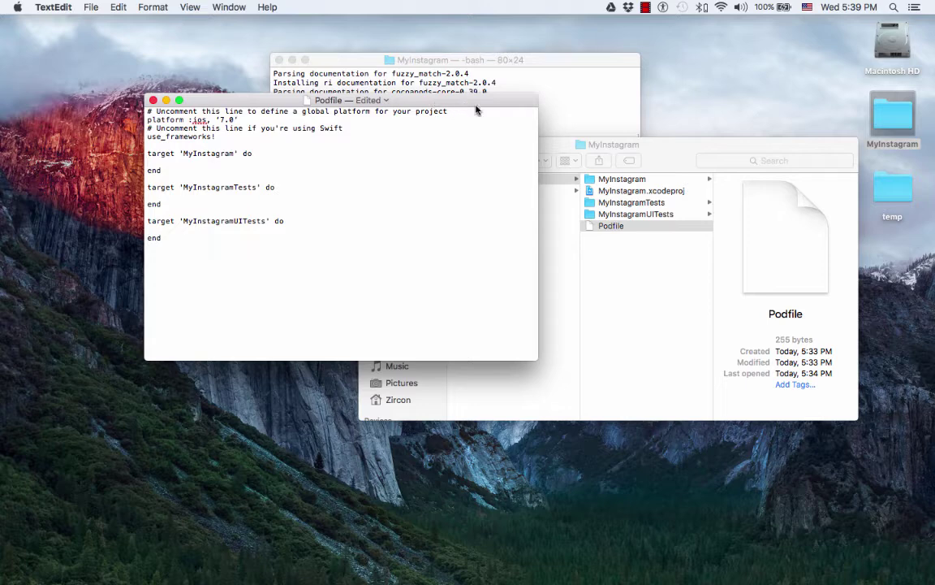
Step: Switch to the CocoaPods website in Safari and search its library catalogue for REALM
{"action": "key", "text": "ctrl+Right"}
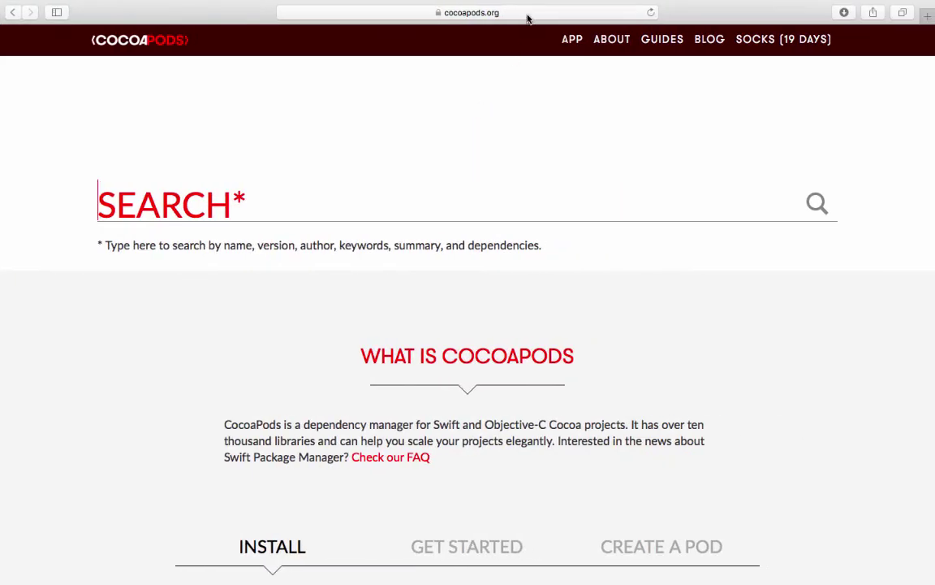
{"action": "left_click", "coordinate": [527, 15]}
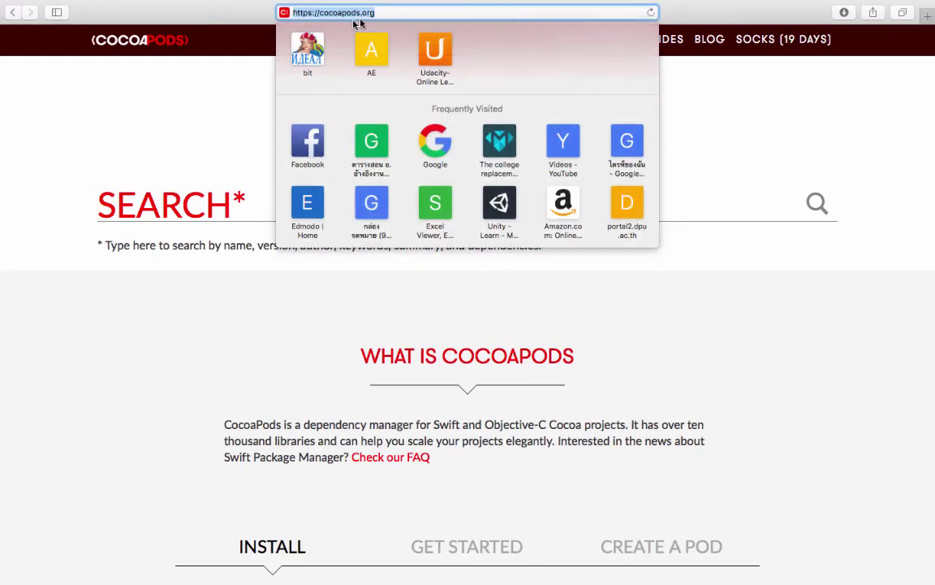
{"action": "left_click", "coordinate": [188, 199]}
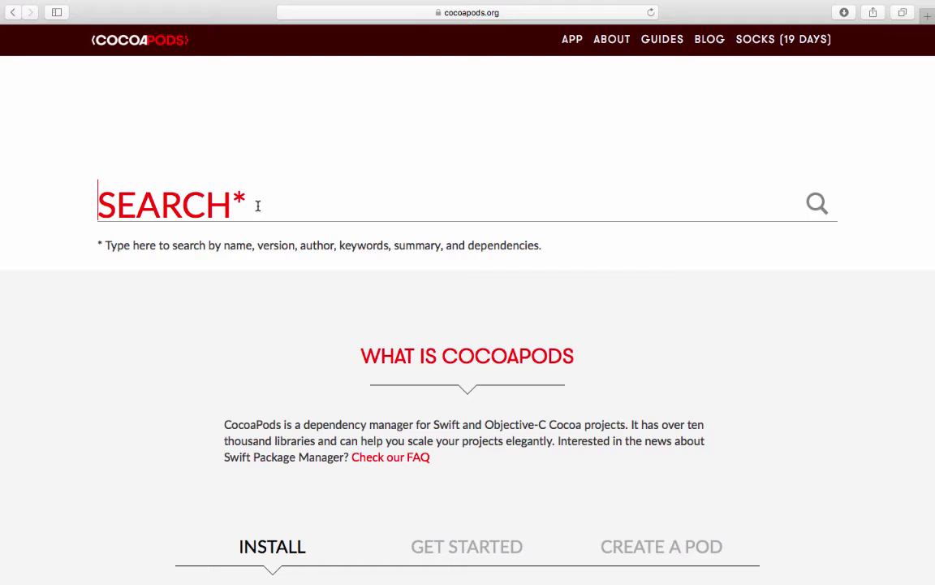
{"action": "type", "text": "R"}
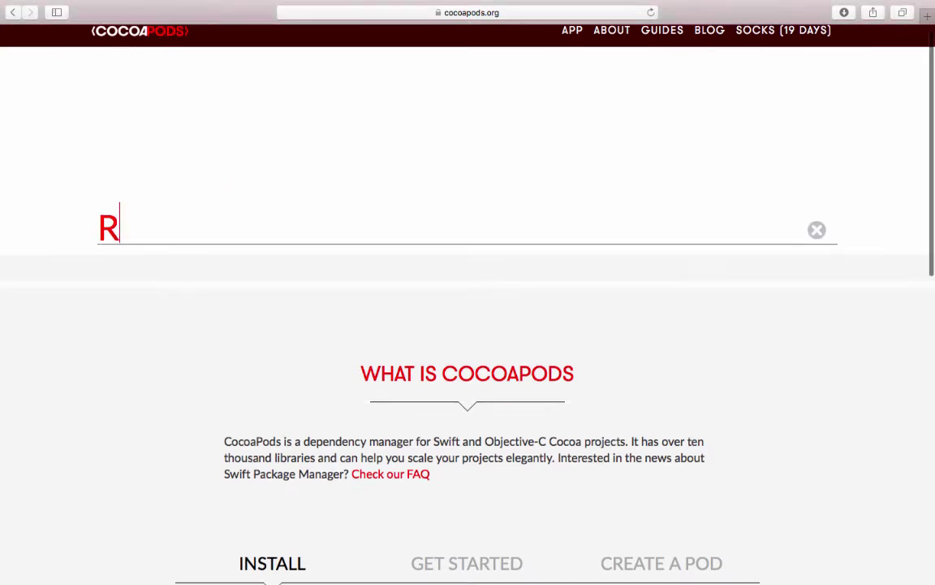
{"action": "type", "text": "EALM"}
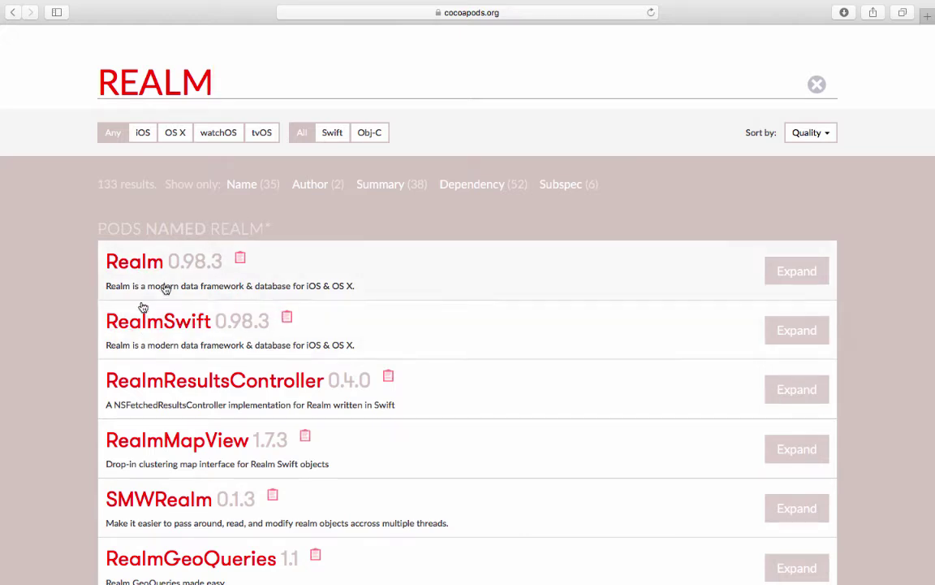
Step: Copy the RealmSwift pod line, pod 'RealmSwift', '~> 0.98', from the search results to the clipboard
{"action": "mouse_move", "coordinate": [288, 323]}
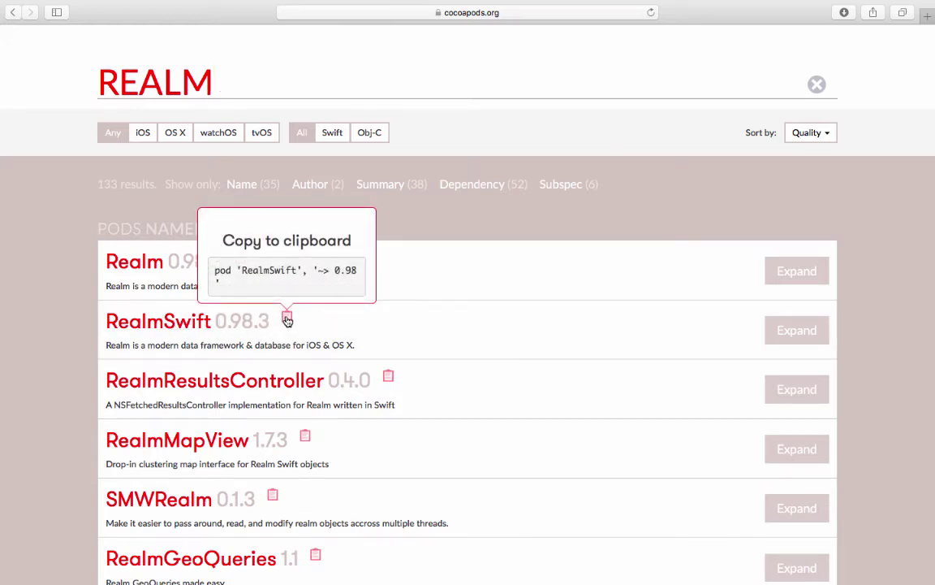
{"action": "left_click", "coordinate": [287, 320]}
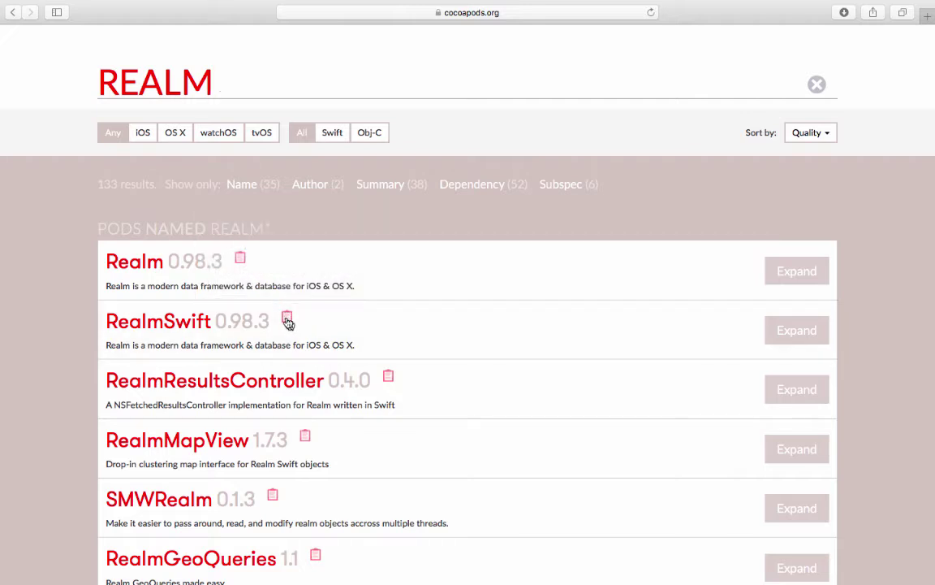
{"action": "mouse_move", "coordinate": [290, 318]}
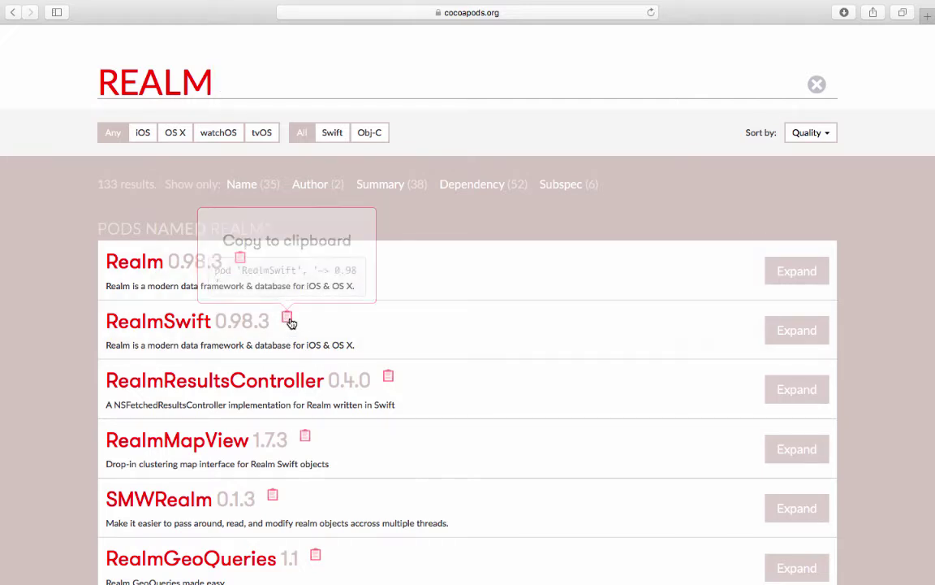
{"action": "left_click", "coordinate": [289, 319]}
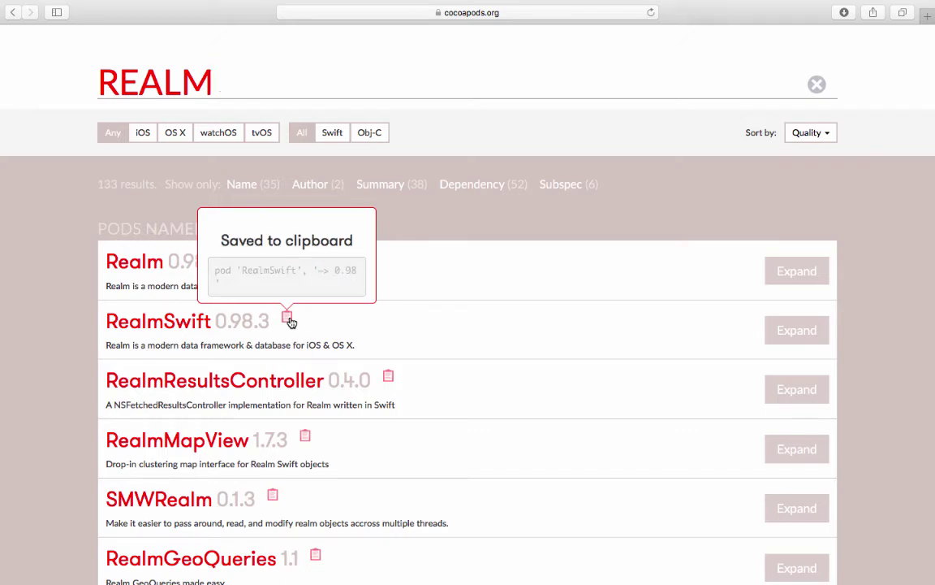
Step: Switch back to the Podfile in TextEdit and add an indented pod 'RealmSwift', '~> 0.98' line inside the MyInstagram target
{"action": "key", "text": "ctrl+Left"}
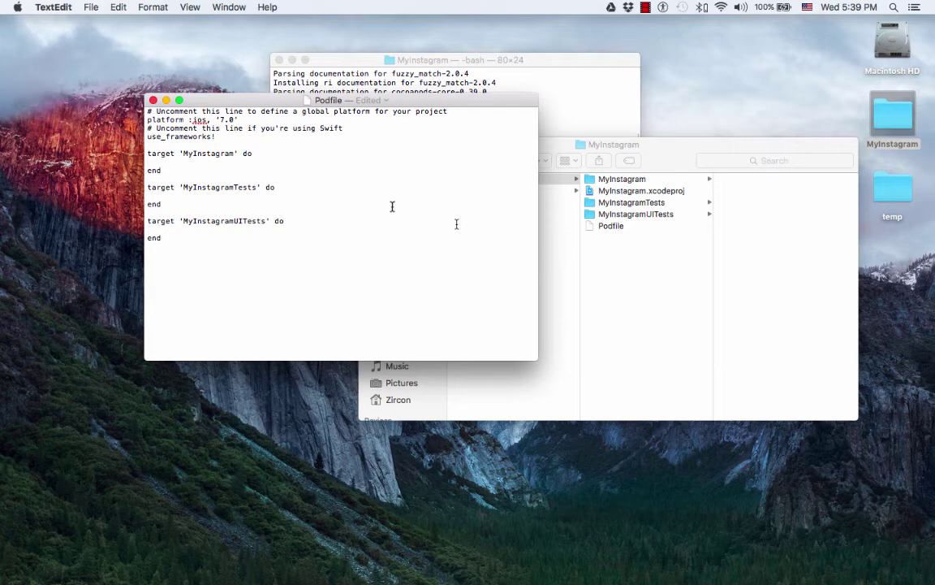
{"action": "scroll", "coordinate": [172, 160], "scroll_direction": "down", "scroll_amount": 1}
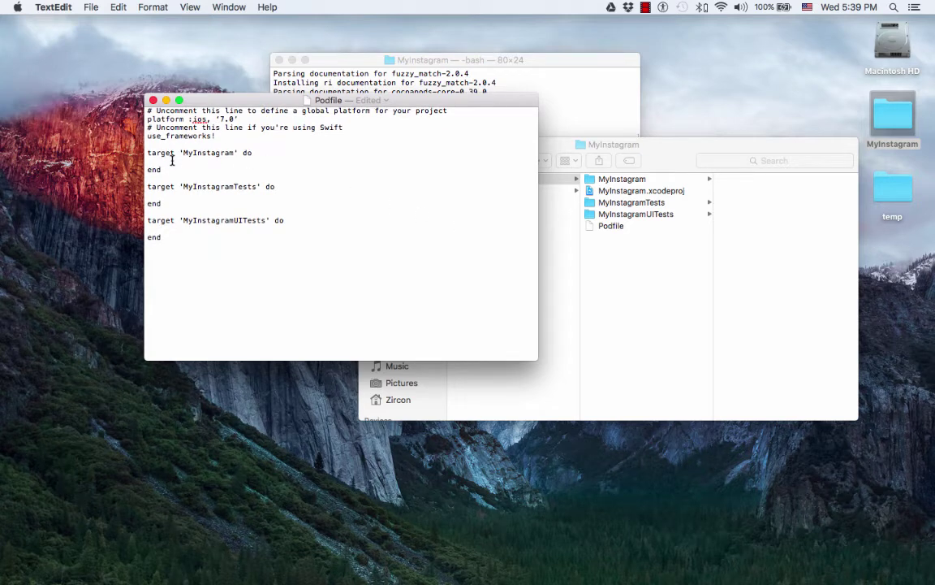
{"action": "left_click", "coordinate": [203, 163]}
{"action": "type", "text": "pod 'RealmSwift', '~> 0.98'"}
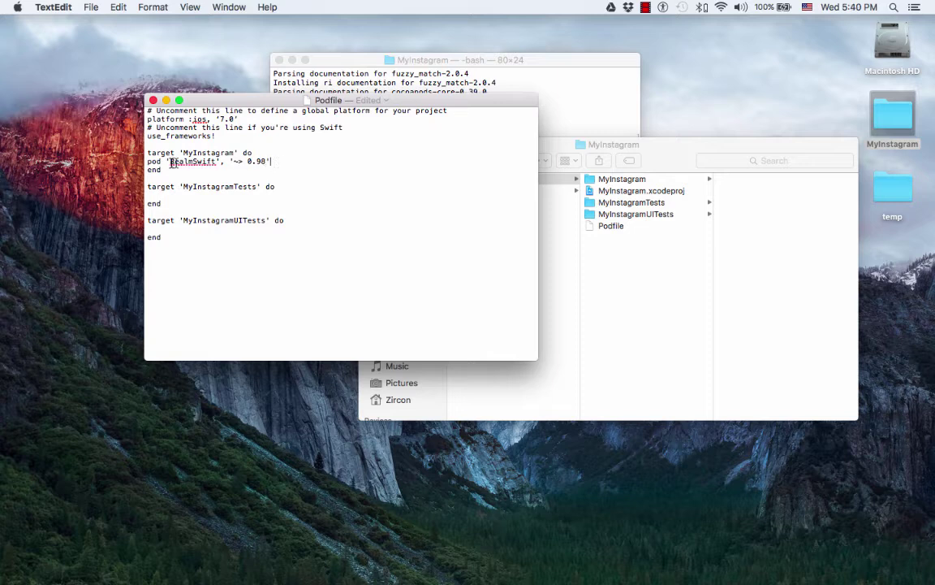
{"action": "left_click", "coordinate": [148, 163]}
{"action": "key", "text": "Tab"}
{"action": "left_click", "coordinate": [319, 161]}
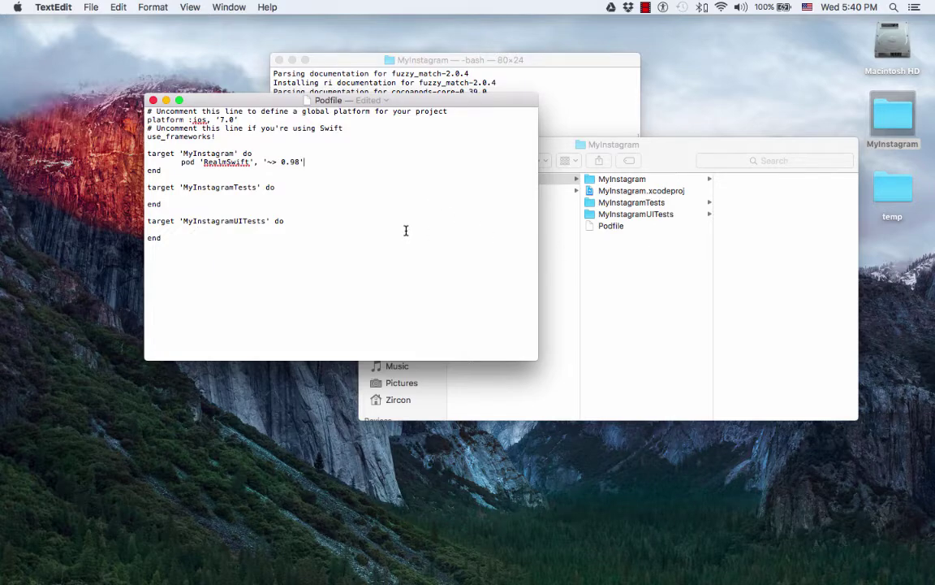
Step: Return to the CocoaPods website in Safari and replace the search term with FIREBASE
{"action": "key", "text": "ctrl+Right"}
{"action": "scroll", "coordinate": [268, 196], "scroll_direction": "up", "scroll_amount": 2}
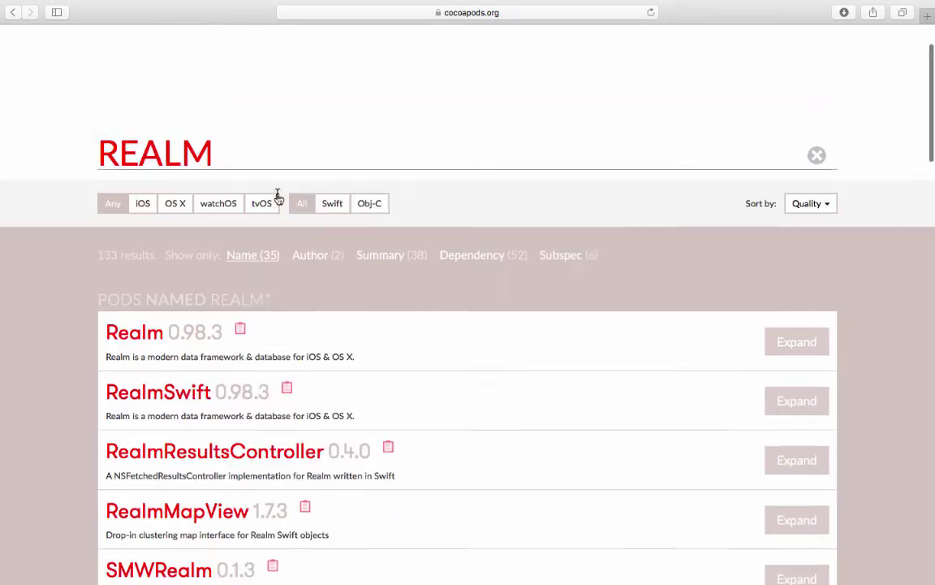
{"action": "scroll", "coordinate": [277, 196], "scroll_direction": "up", "scroll_amount": 2}
{"action": "double_click", "coordinate": [223, 237]}
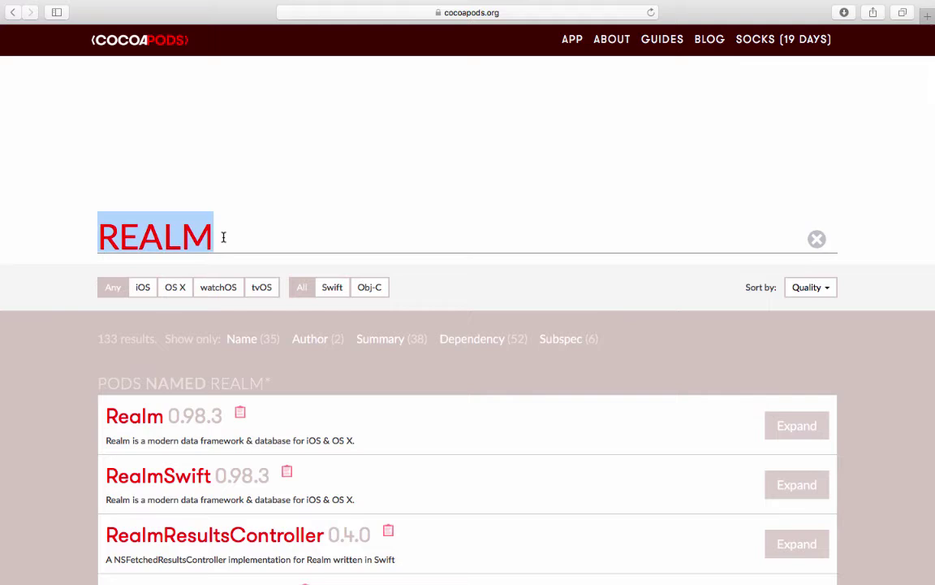
{"action": "type", "text": "F"}
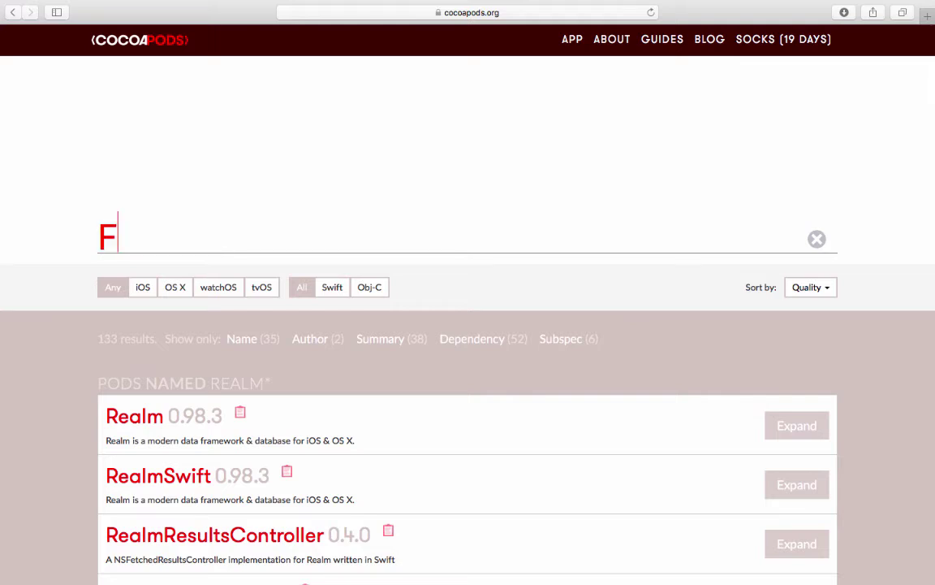
{"action": "type", "text": "IRE"}
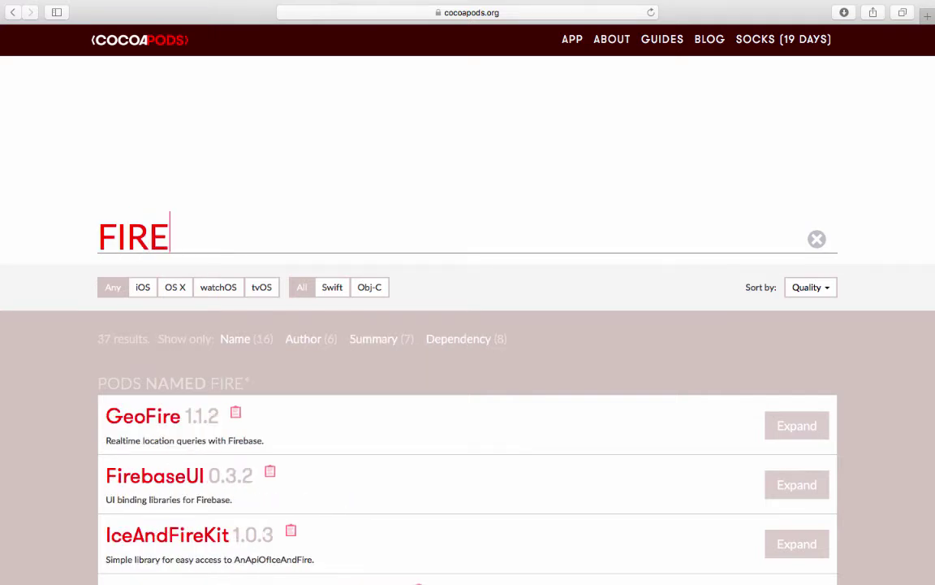
{"action": "type", "text": "BASE"}
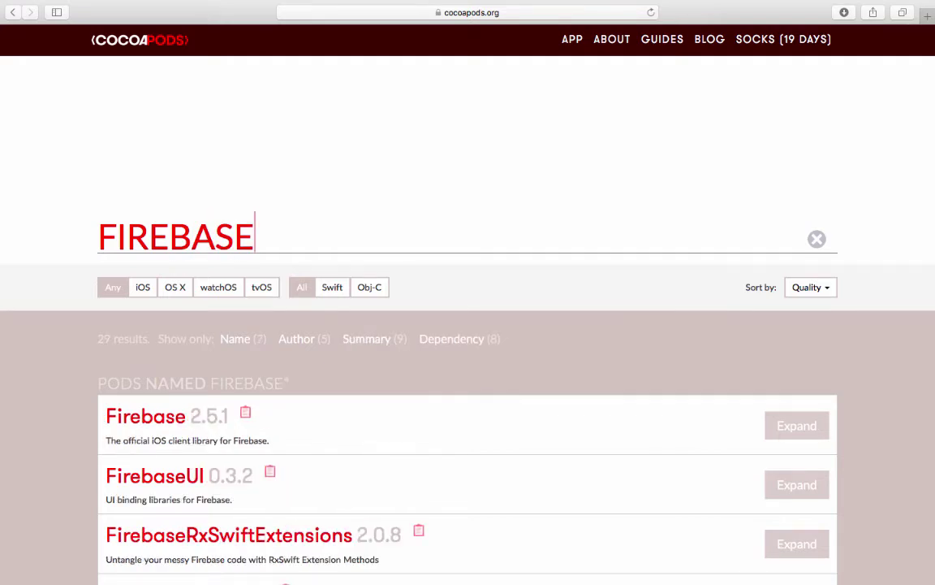
Step: Copy the official iOS Firebase library's pod line, pod 'Firebase', '~> 2.5', to the clipboard
{"action": "scroll", "coordinate": [251, 223], "scroll_direction": "down", "scroll_amount": 5}
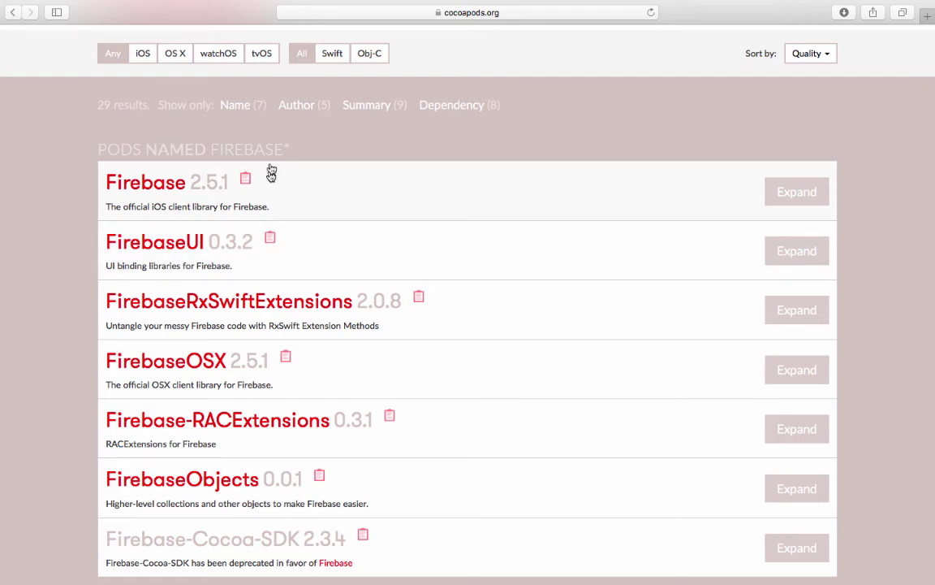
{"action": "mouse_move", "coordinate": [248, 182]}
{"action": "scroll", "coordinate": [248, 184], "scroll_direction": "down", "scroll_amount": 1}
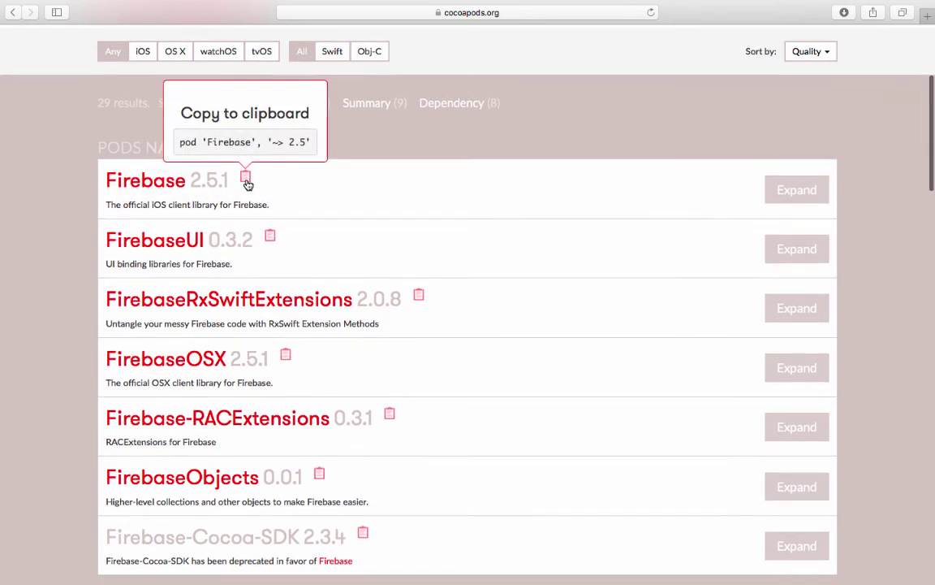
{"action": "scroll", "coordinate": [248, 185], "scroll_direction": "down", "scroll_amount": 1}
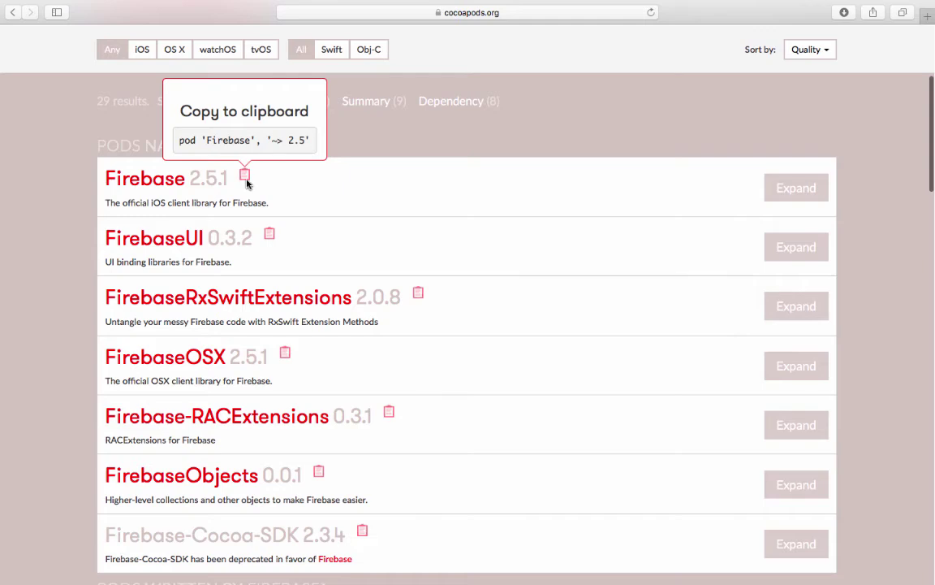
{"action": "scroll", "coordinate": [246, 182], "scroll_direction": "up", "scroll_amount": 1}
{"action": "left_click", "coordinate": [246, 181]}
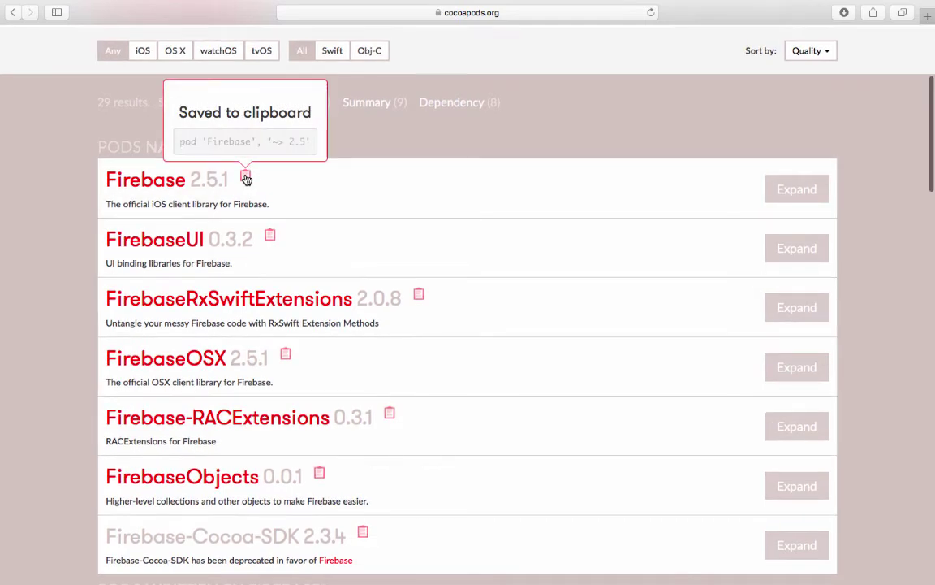
Step: In TextEdit, add an indented pod 'Firebase', '~> 2.5' line below the RealmSwift pod in the Podfile and save the file
{"action": "key", "text": "ctrl+Left"}
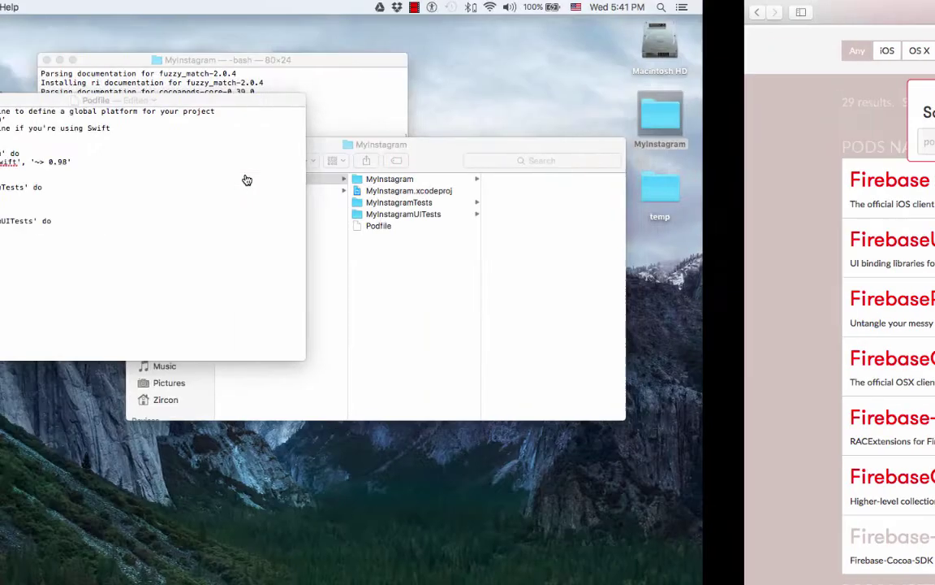
{"action": "left_click", "coordinate": [315, 165]}
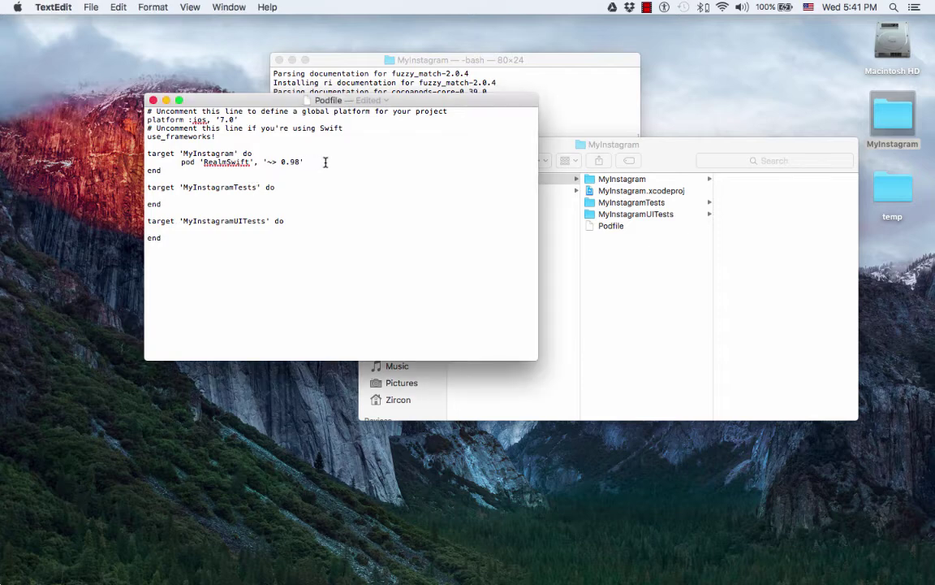
{"action": "key", "text": "Return"}
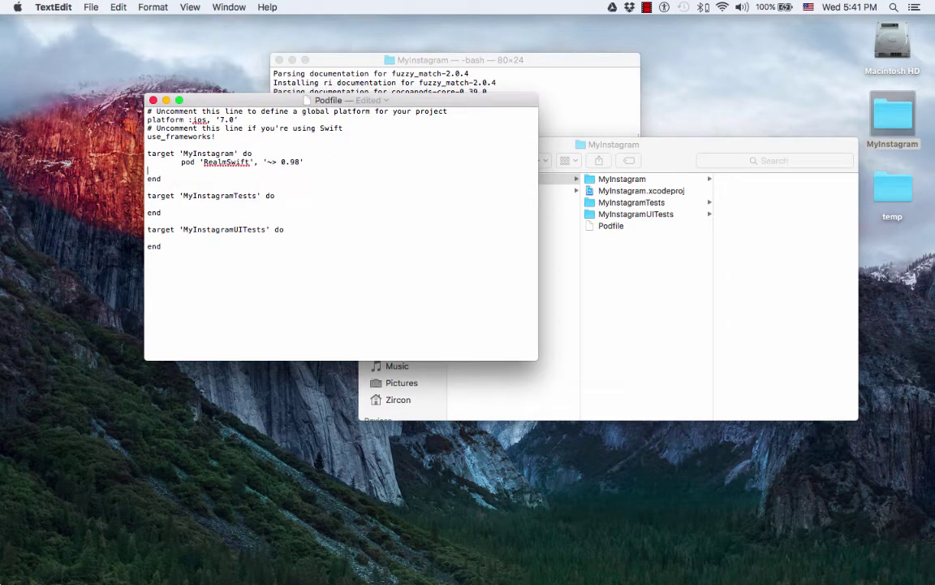
{"action": "type", "text": "pod 'Firebase', '~> 2.5'"}
{"action": "key", "text": "Tab"}
{"action": "key", "text": "super+s"}
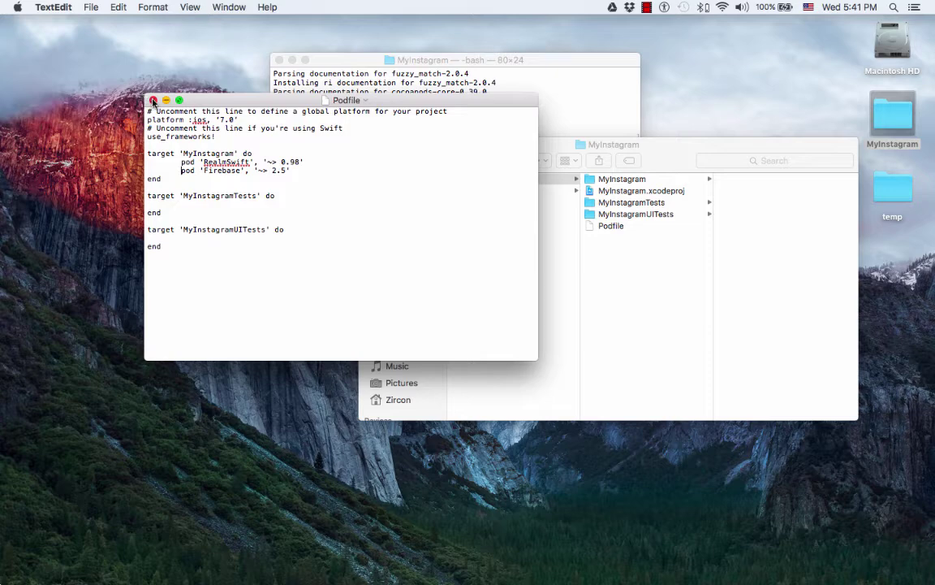
Step: Close the Podfile and the Finder window of the MyInstagram folder
{"action": "left_click", "coordinate": [152, 100]}
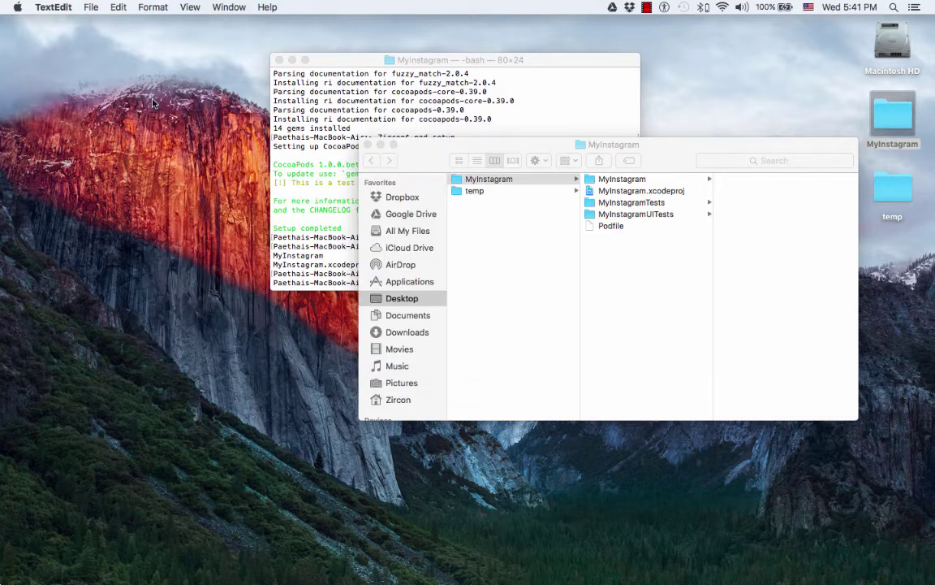
{"action": "left_click", "coordinate": [708, 150]}
{"action": "left_click", "coordinate": [368, 146]}
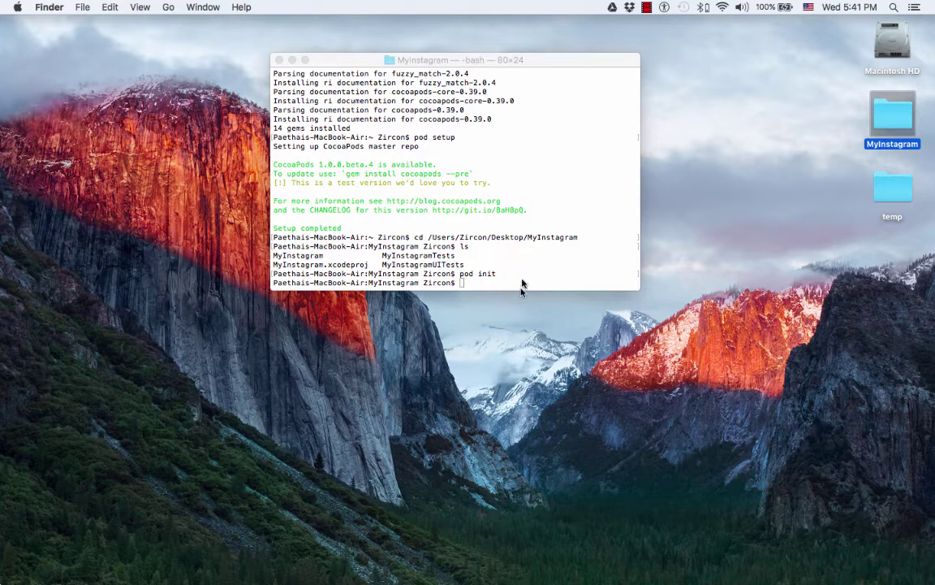
Step: Switch to Terminal and run pod install in the MyInstagram project folder
{"action": "left_click", "coordinate": [488, 282]}
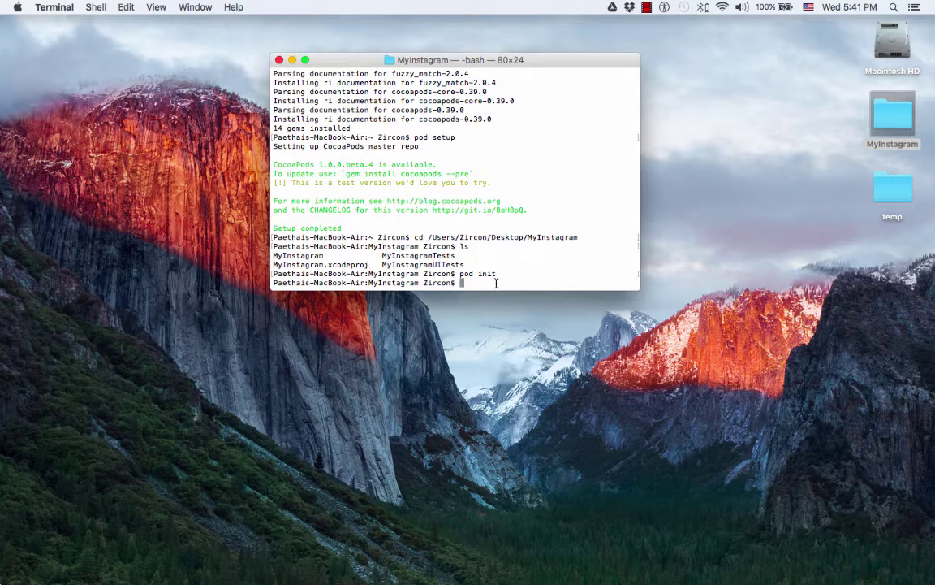
{"action": "type", "text": "pod "}
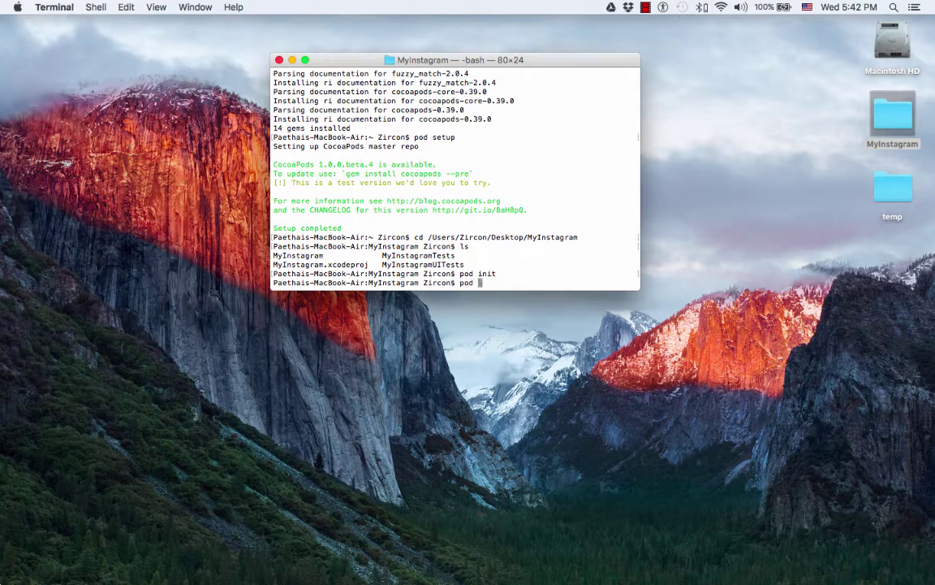
{"action": "type", "text": "install"}
{"action": "key", "text": "Return"}
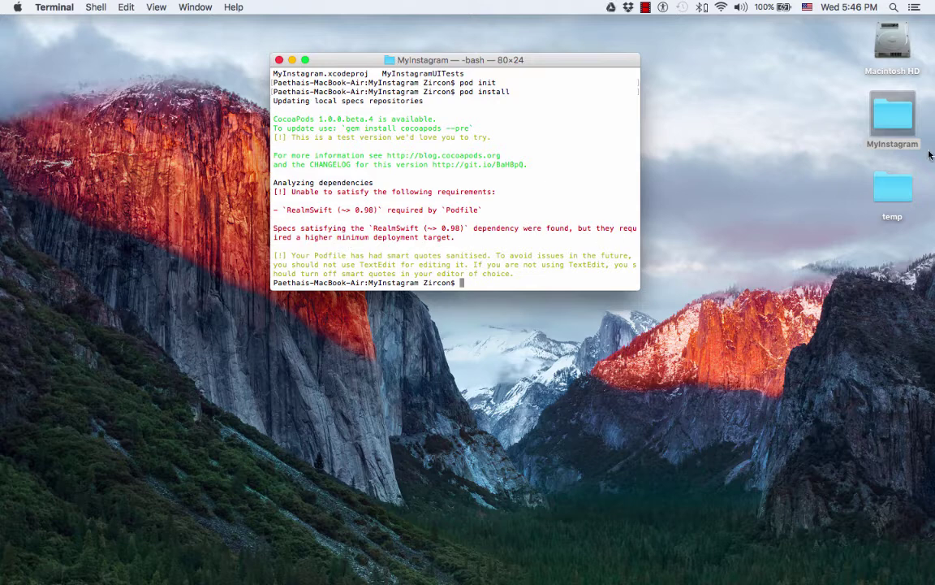
Step: Reopen the Podfile from the Desktop's MyInstagram folder, set the platform's iOS version to '8.0' and save it
{"action": "double_click", "coordinate": [892, 116]}
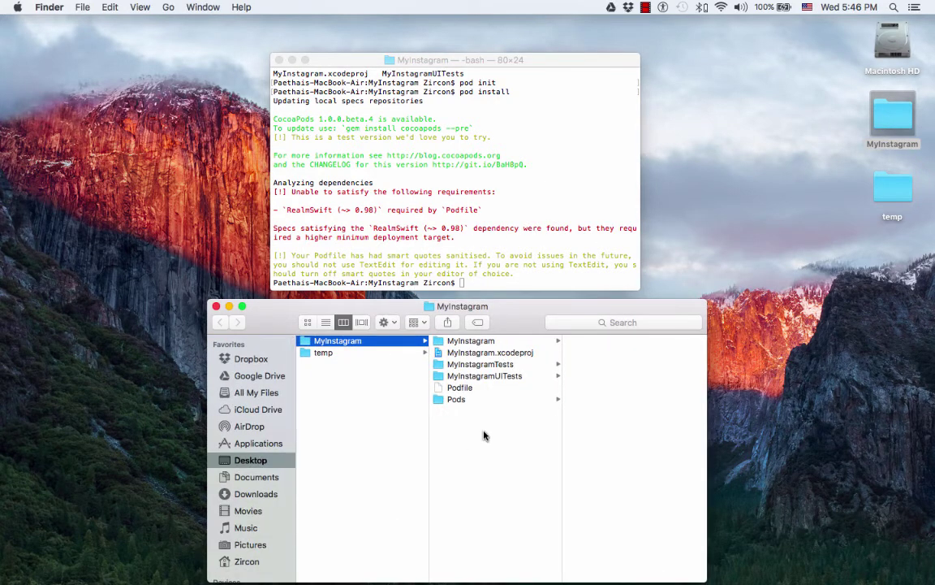
{"action": "double_click", "coordinate": [457, 387]}
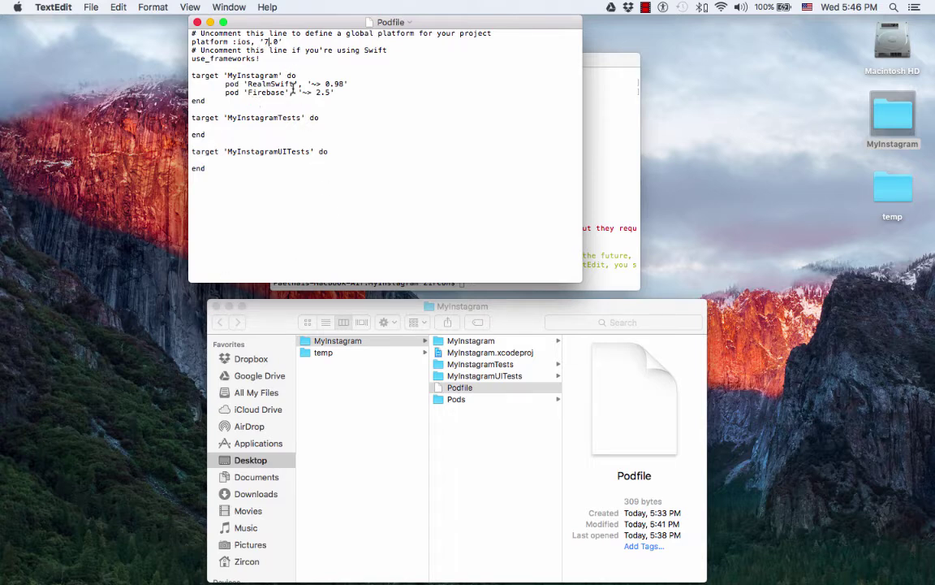
{"action": "left_click", "coordinate": [266, 41]}
{"action": "key", "text": "BackSpace"}
{"action": "type", "text": "8"}
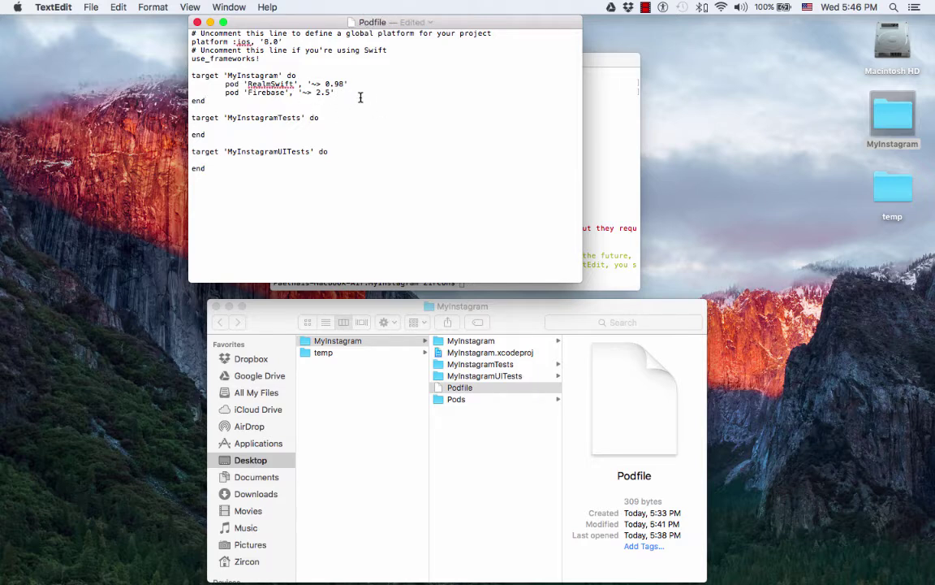
{"action": "key", "text": "super+s"}
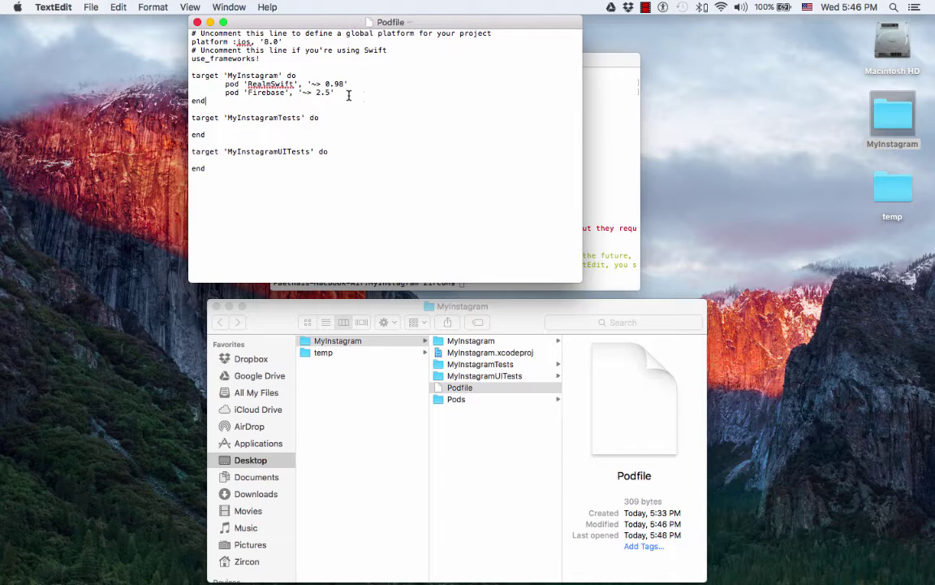
Step: Turn off the Smart Quotes substitution in TextEdit for the open Podfile
{"action": "key", "text": "super+Tab"}
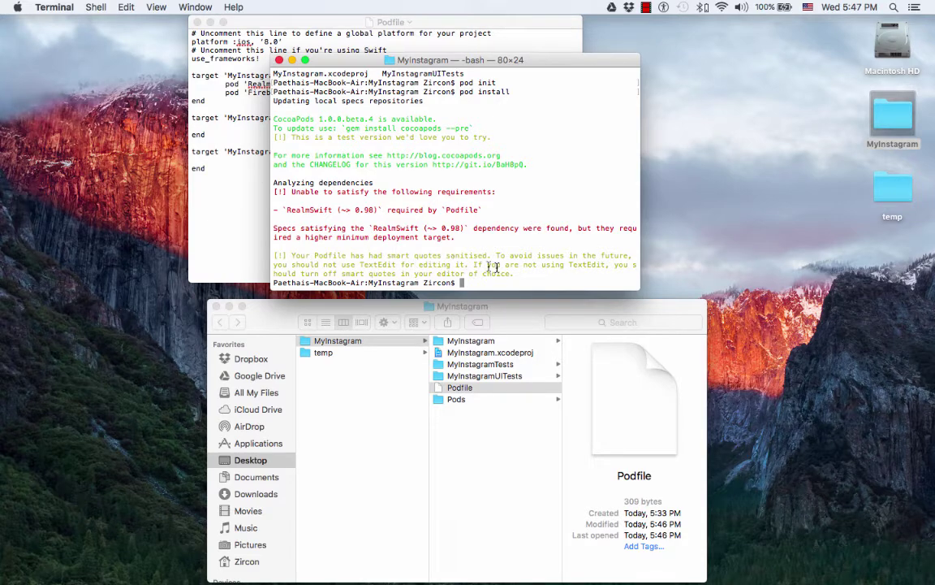
{"action": "left_click", "coordinate": [218, 189]}
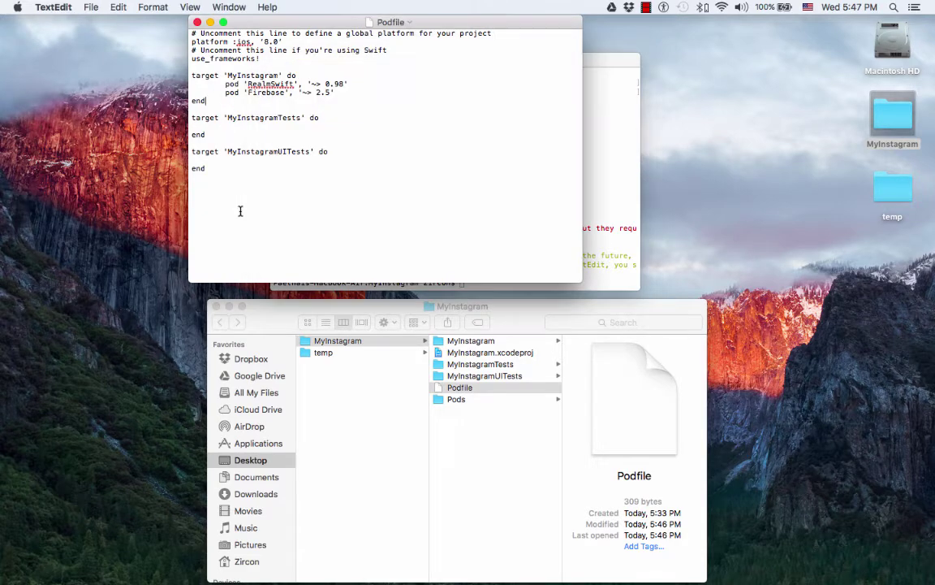
{"action": "left_click", "coordinate": [118, 8]}
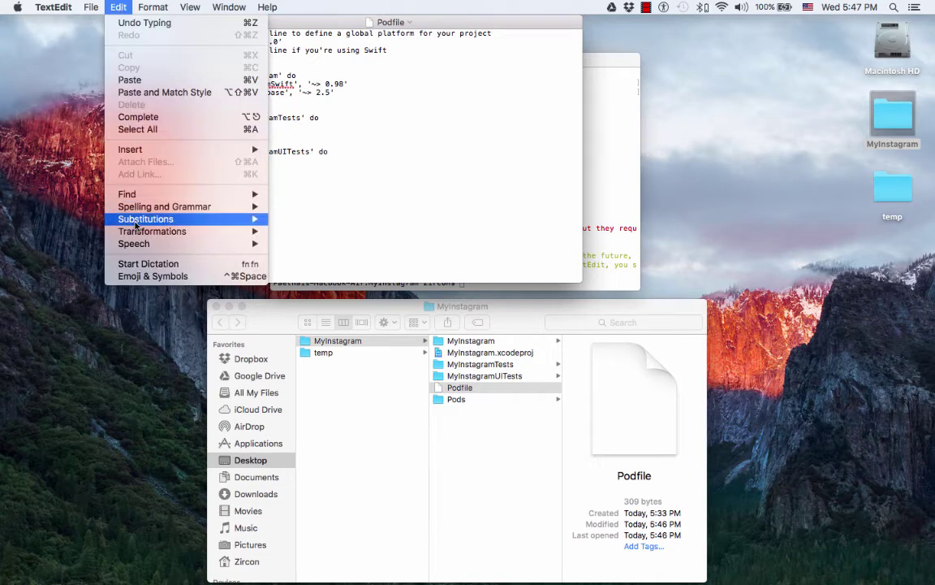
{"action": "mouse_move", "coordinate": [180, 221]}
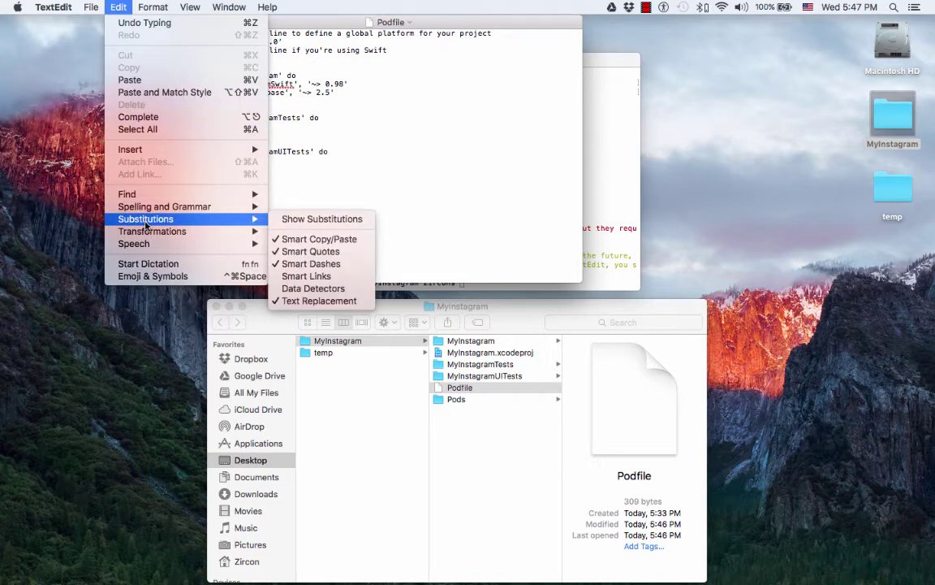
{"action": "left_click", "coordinate": [298, 252]}
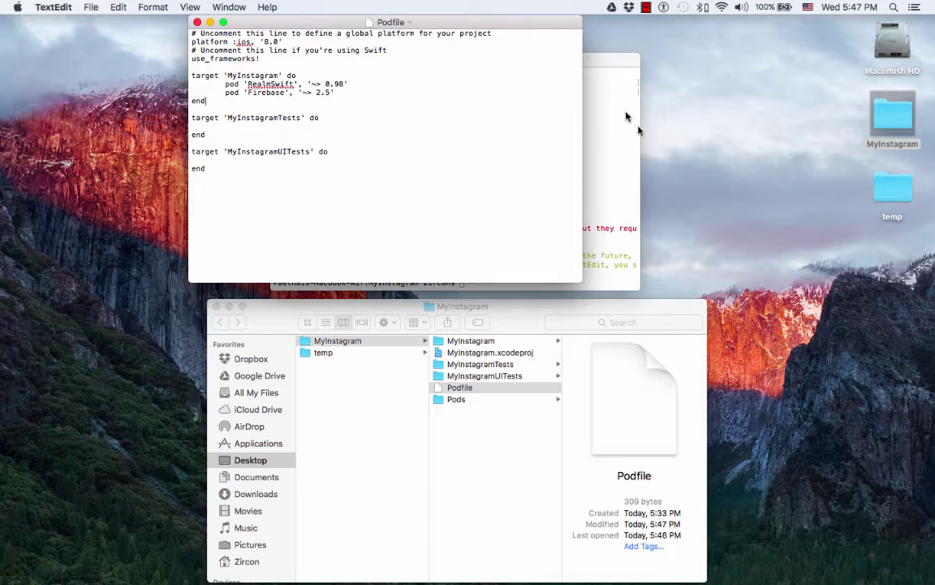
Step: Switch to Terminal and run pod install again in the MyInstagram project folder
{"action": "left_click", "coordinate": [611, 63]}
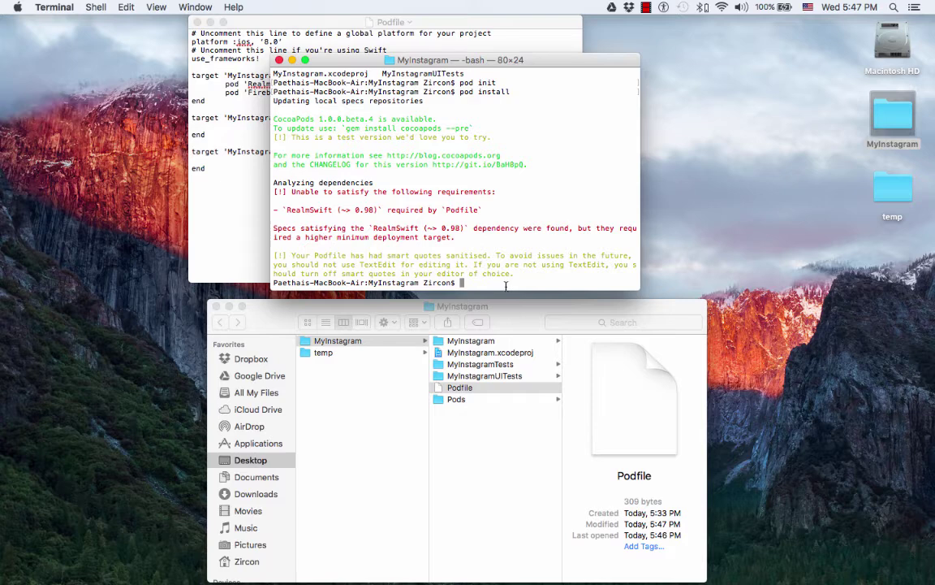
{"action": "key", "text": "Up"}
{"action": "key", "text": "Return"}
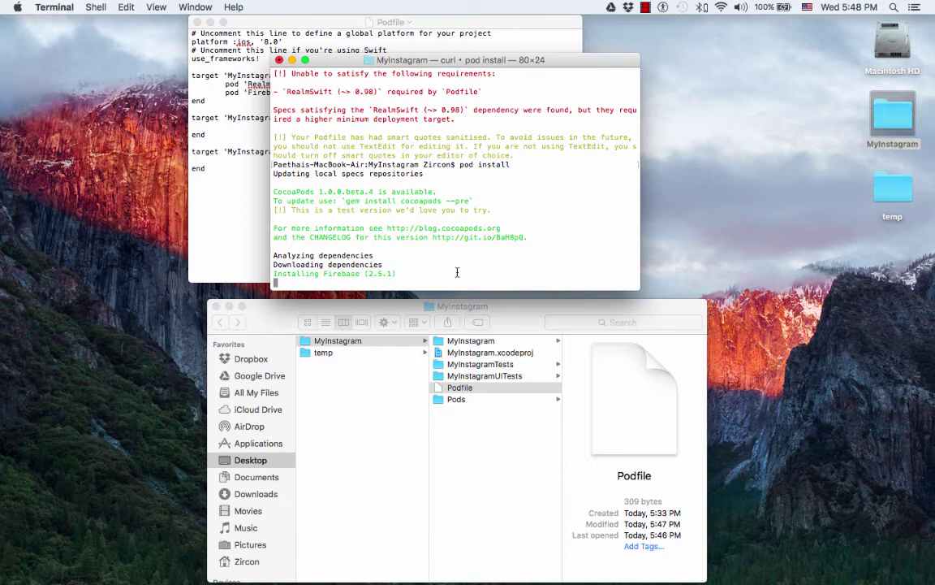
Step: Check the contents of the inner MyInstagram folder and the Pods folder in Finder, and return to the pod install output in Terminal
{"action": "left_click", "coordinate": [475, 344]}
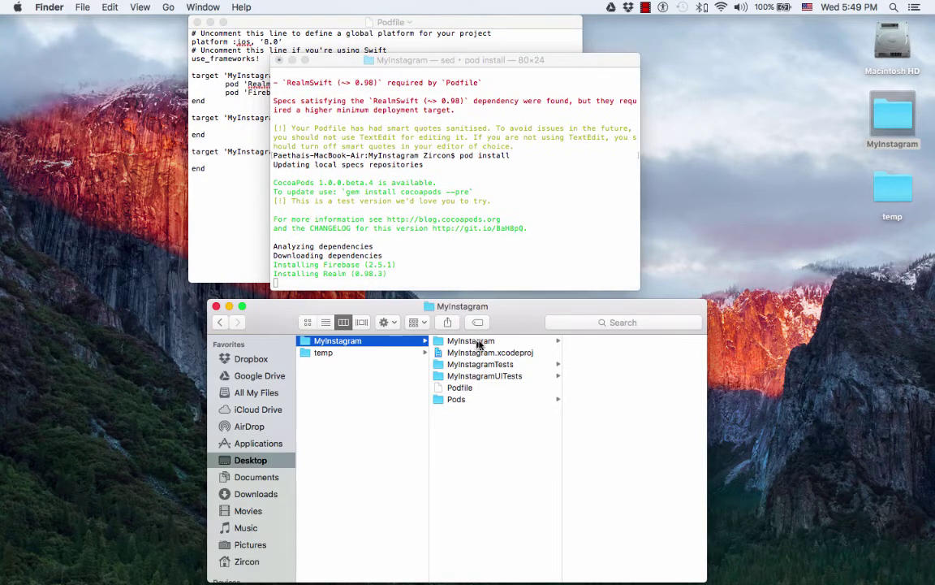
{"action": "left_click", "coordinate": [487, 344]}
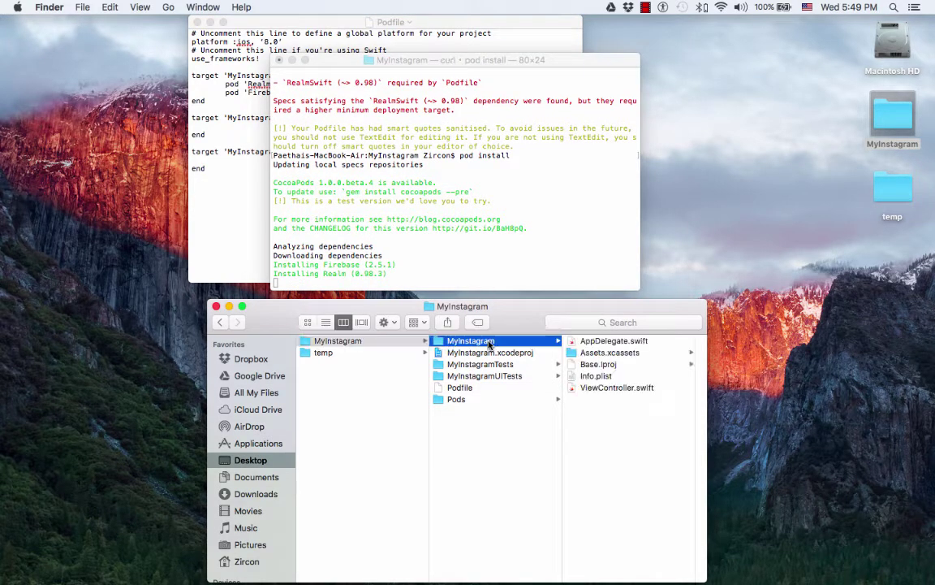
{"action": "left_click", "coordinate": [455, 399]}
{"action": "left_click", "coordinate": [512, 93]}
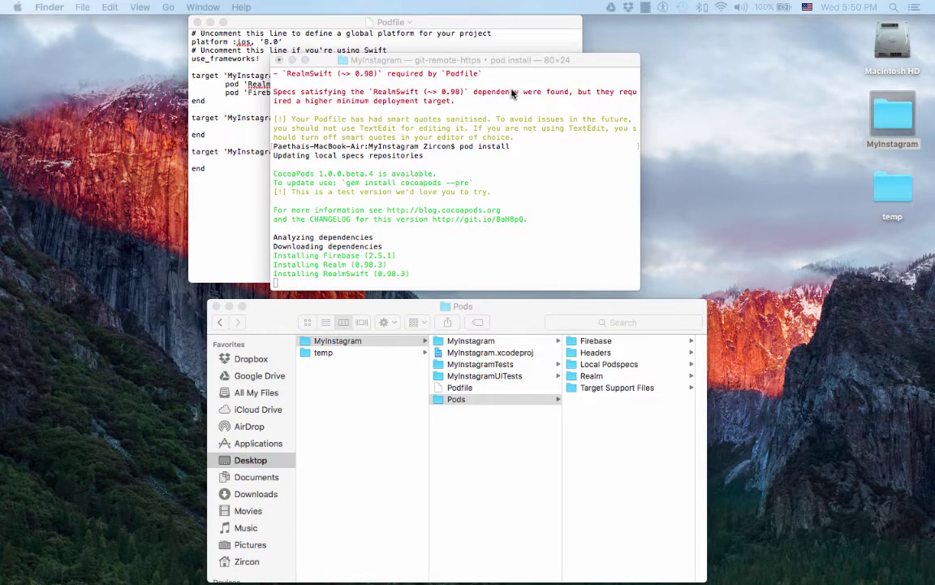
{"action": "left_click", "coordinate": [549, 66]}
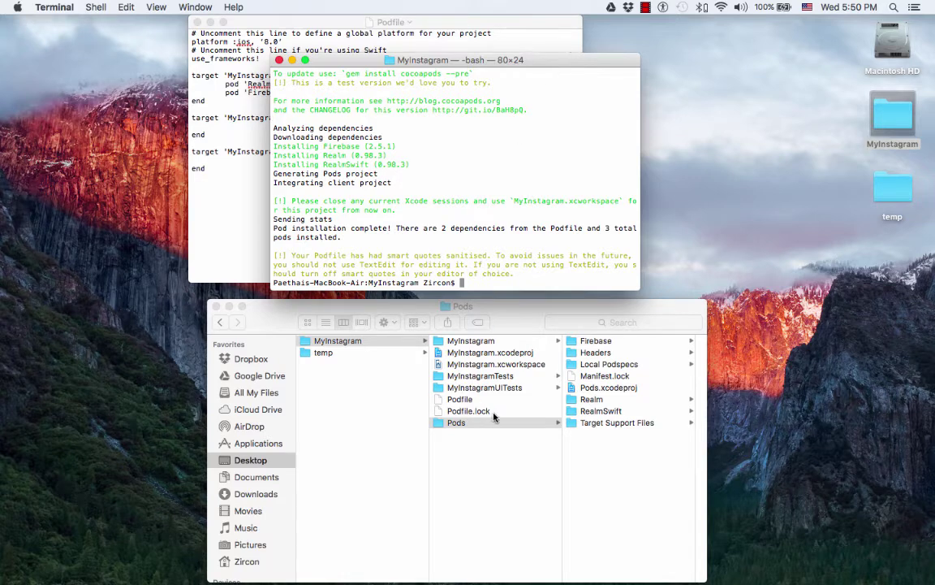
Step: Compare MyInstagram.xcworkspace with MyInstagram.xcodeproj in the Finder preview and inspect the contents of the Pods folder
{"action": "left_click", "coordinate": [476, 394]}
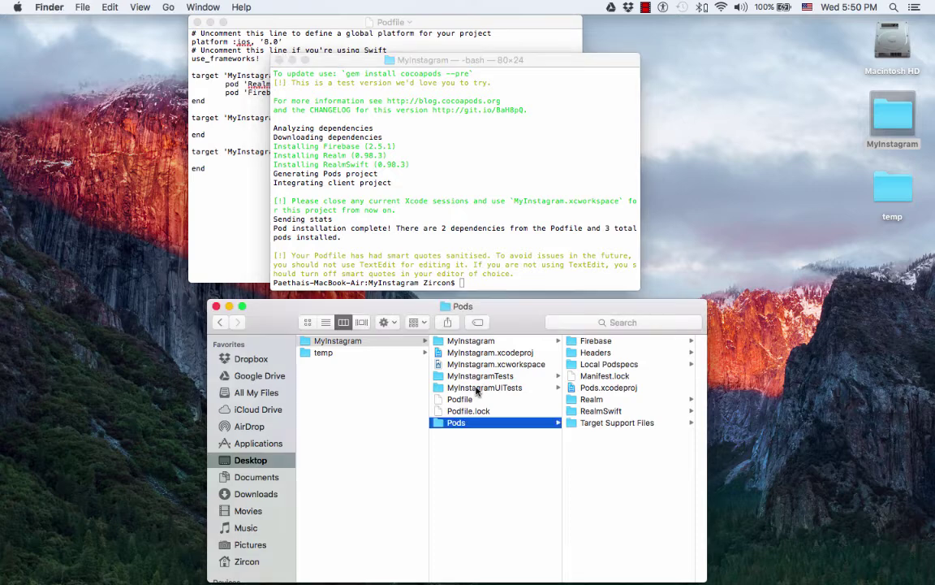
{"action": "left_click", "coordinate": [474, 365]}
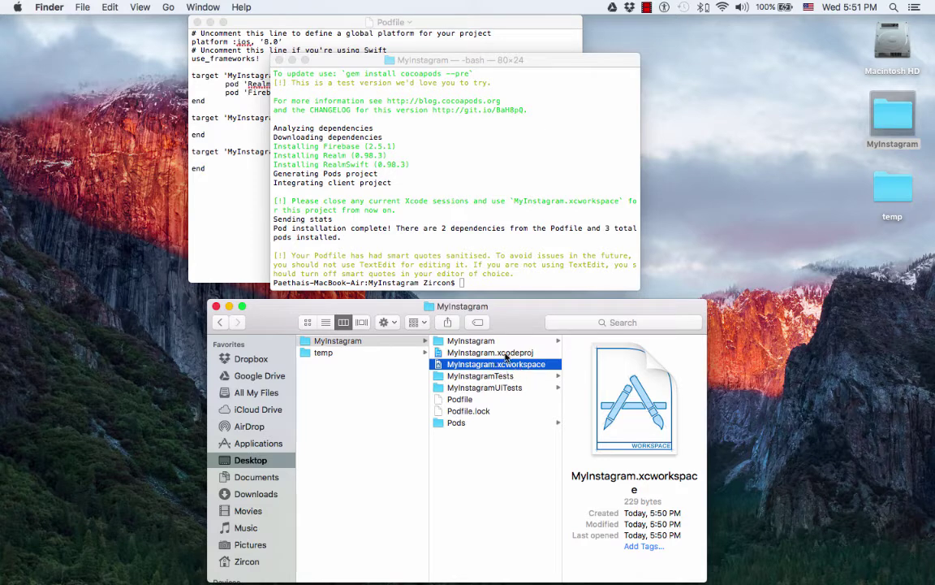
{"action": "left_click", "coordinate": [509, 356]}
{"action": "left_click", "coordinate": [508, 370]}
{"action": "left_click", "coordinate": [506, 354]}
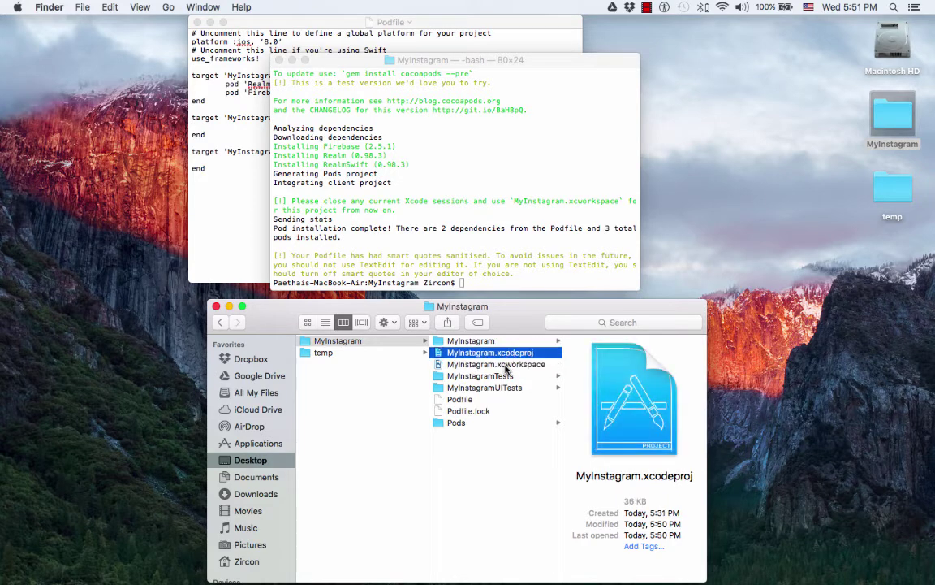
{"action": "left_click", "coordinate": [507, 366]}
{"action": "left_click", "coordinate": [506, 354]}
{"action": "left_click", "coordinate": [509, 367]}
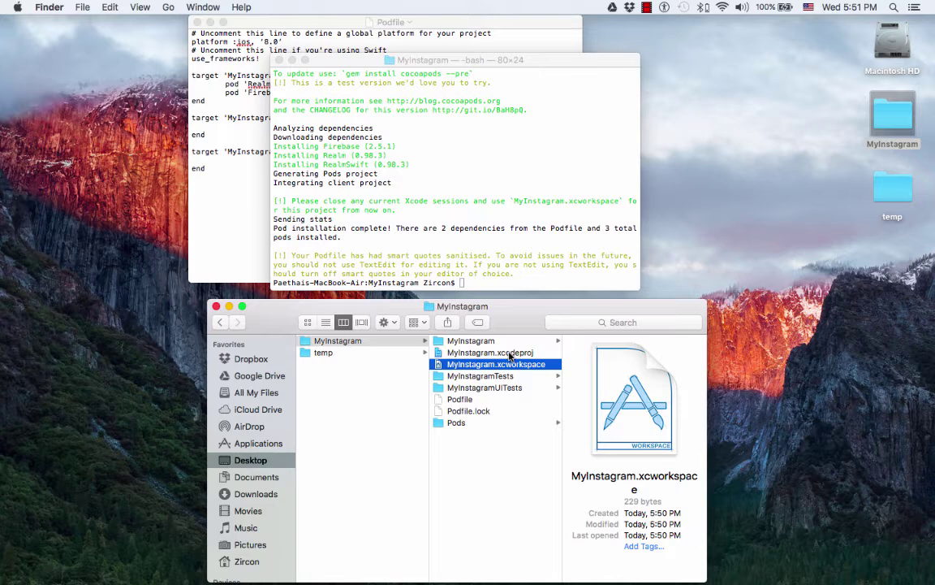
{"action": "left_click", "coordinate": [510, 354]}
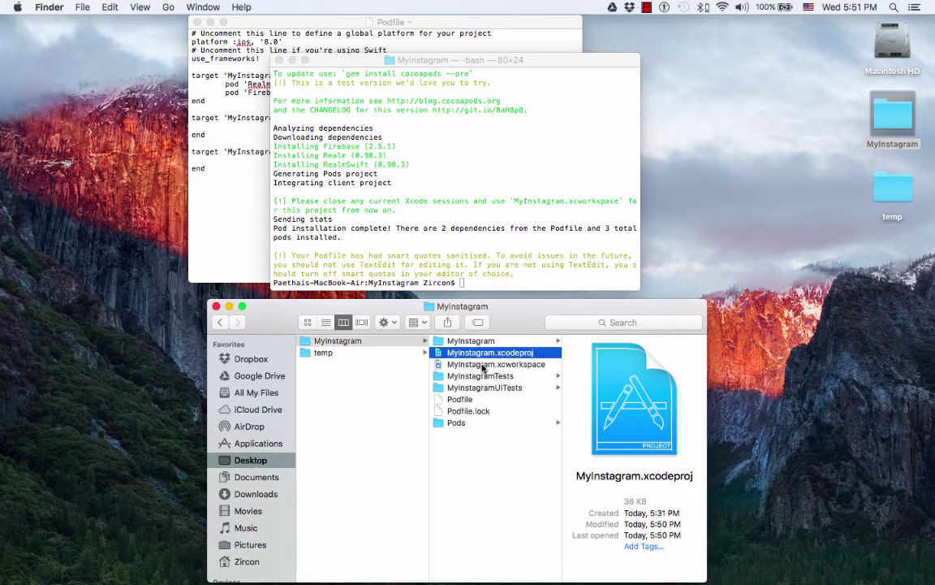
{"action": "left_click", "coordinate": [511, 365]}
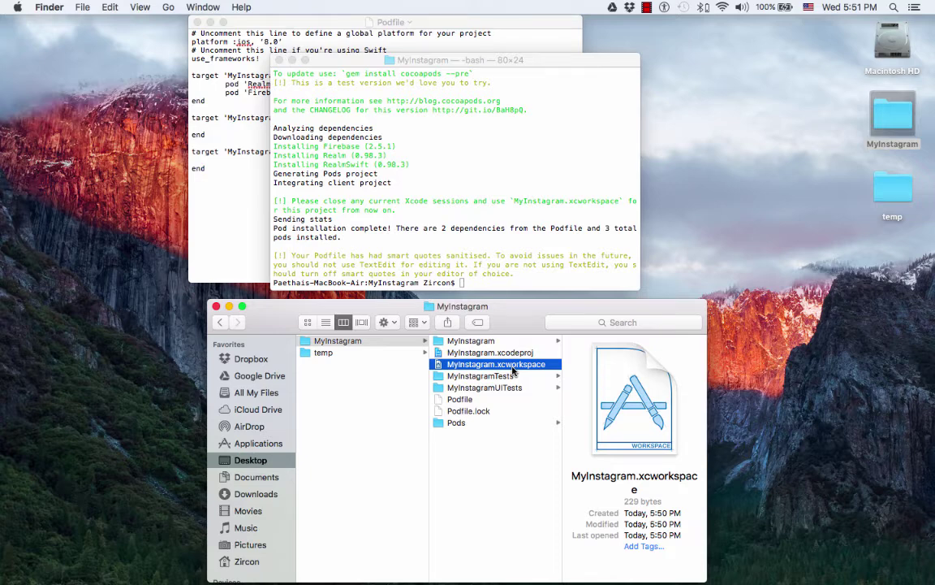
{"action": "left_click", "coordinate": [461, 423]}
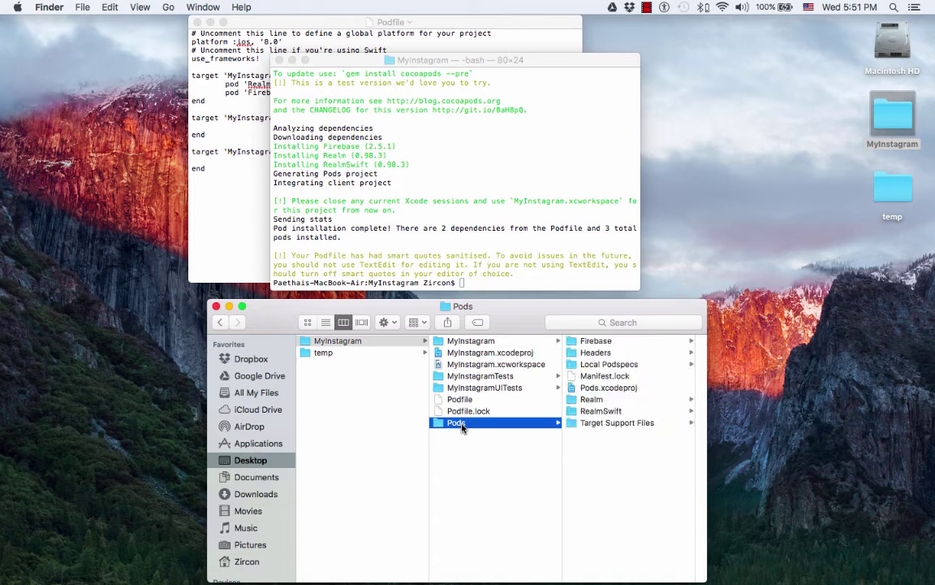
Step: Open MyInstagram.xcworkspace in Xcode, move the Terminal window aside and bring the workspace window to the front
{"action": "left_click", "coordinate": [484, 367]}
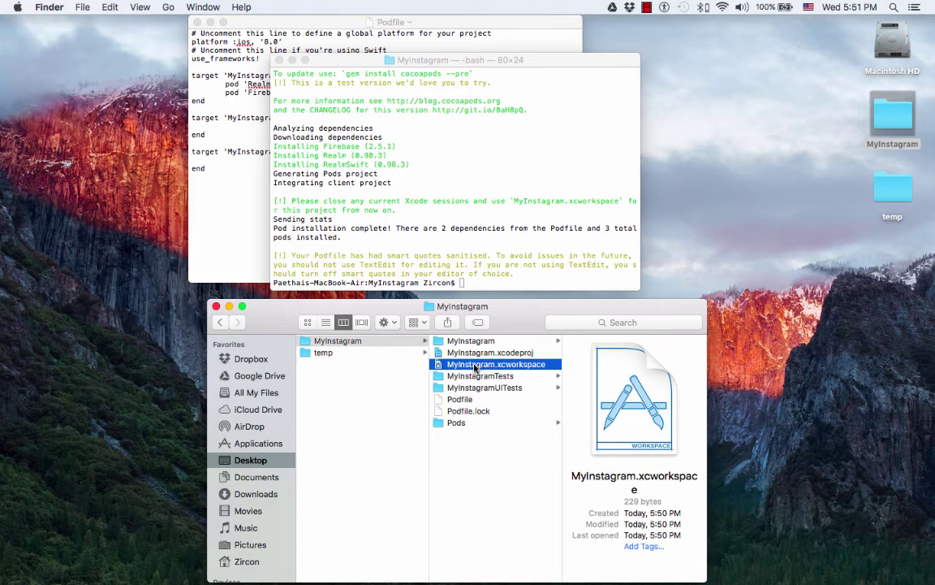
{"action": "double_click", "coordinate": [475, 367]}
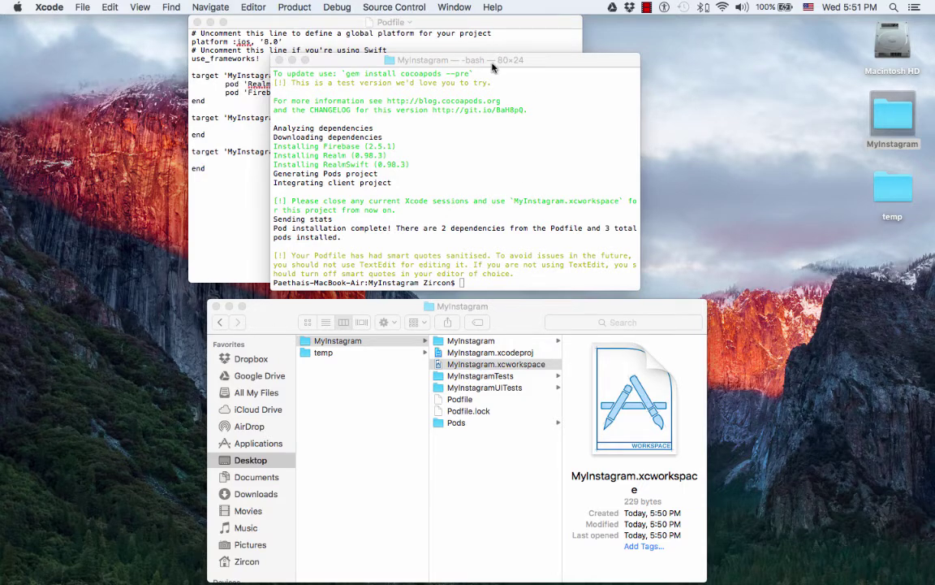
{"action": "left_click_drag", "start_coordinate": [487, 60], "coordinate": [673, 52]}
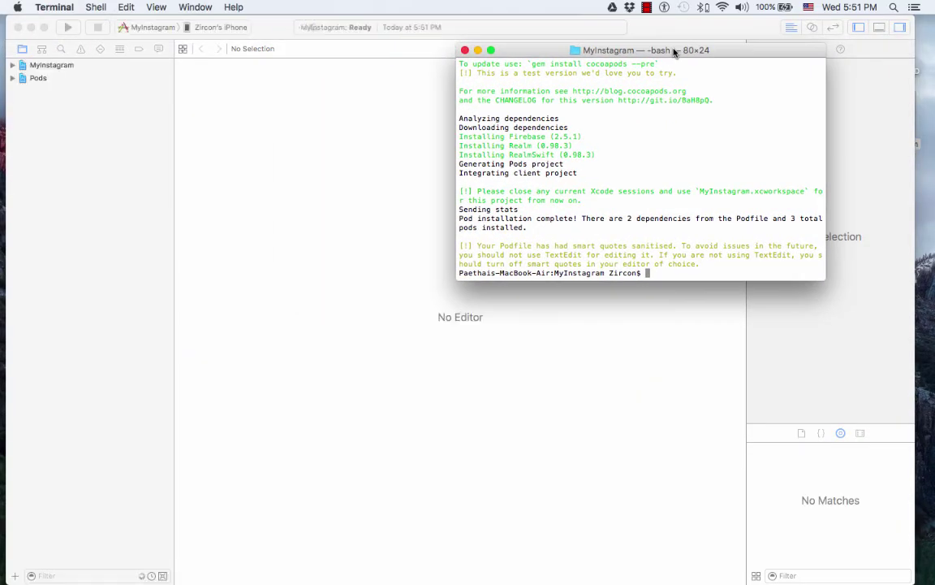
{"action": "left_click", "coordinate": [243, 40]}
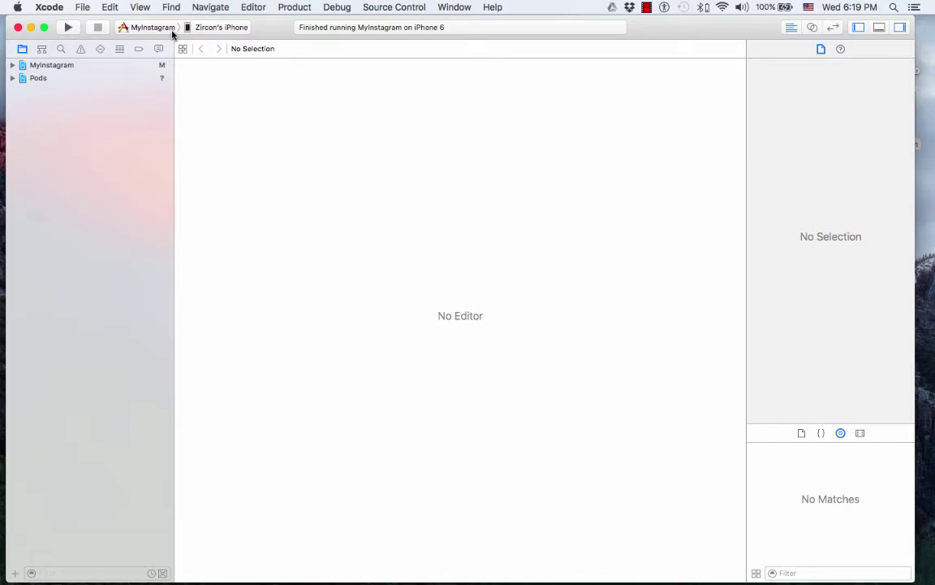
Step: Choose the iPhone 5s simulator as the run destination and run the MyInstagram app
{"action": "left_click", "coordinate": [219, 29]}
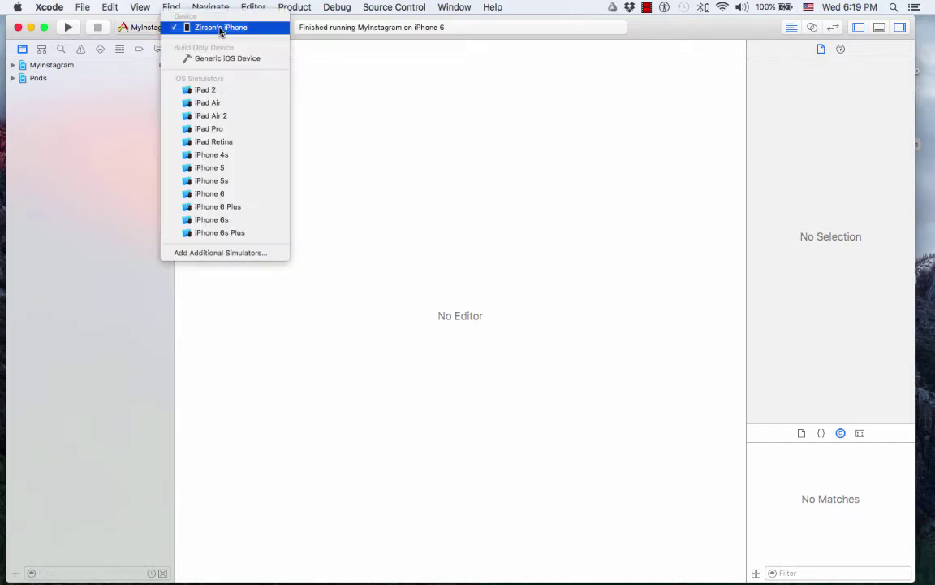
{"action": "left_click", "coordinate": [222, 183]}
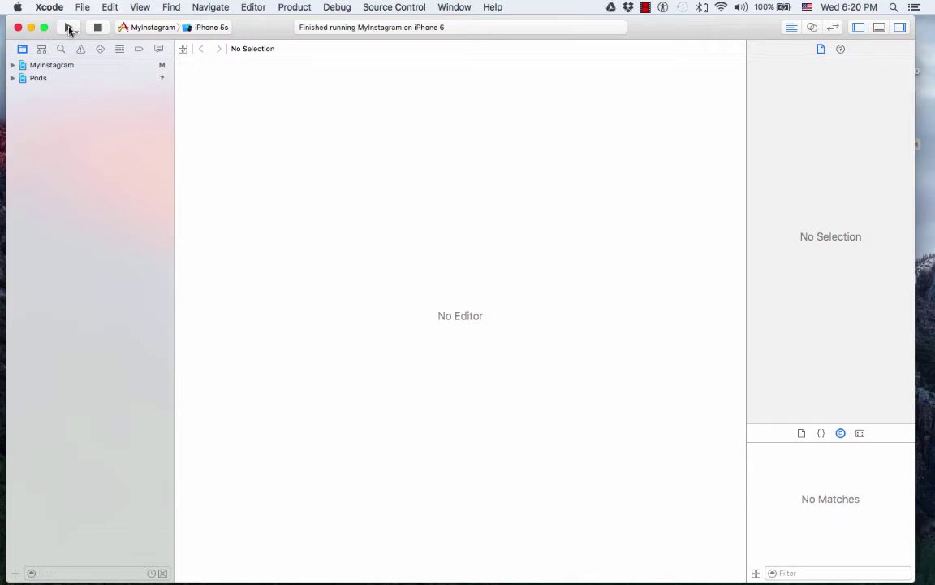
{"action": "left_click", "coordinate": [69, 29]}
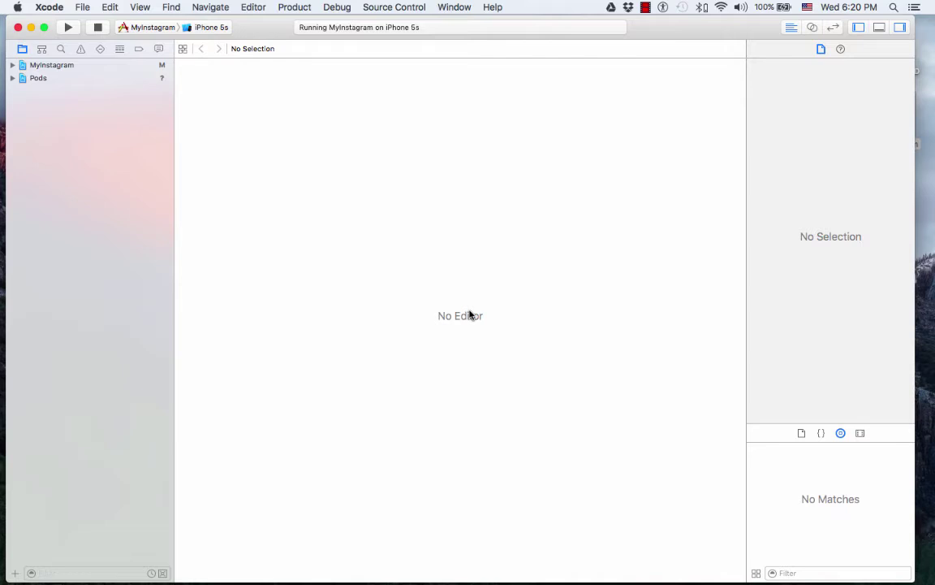
Step: Bring the iPhone 5s Simulator window forward to view the running app, and stop the run in Xcode
{"action": "key", "text": "ctrl+Up"}
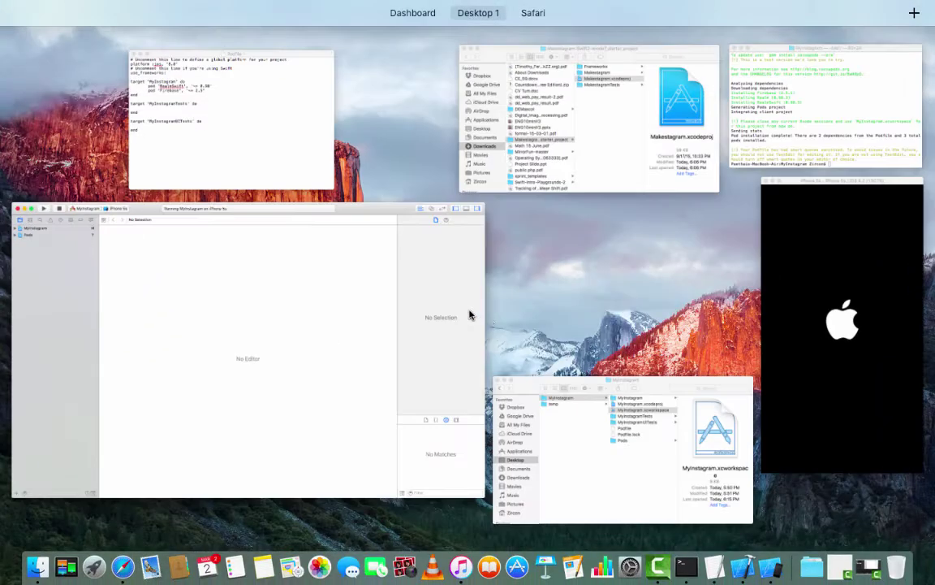
{"action": "left_click", "coordinate": [800, 315]}
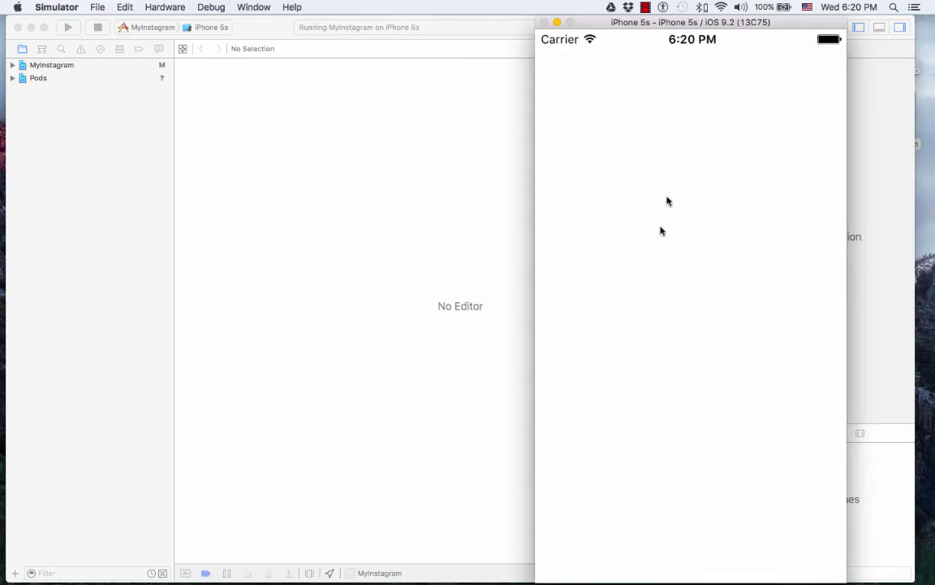
{"action": "mouse_move", "coordinate": [627, 25]}
{"action": "left_mouse_down"}
{"action": "mouse_move", "coordinate": [545, 89]}
{"action": "mouse_move", "coordinate": [638, 25]}
{"action": "left_mouse_up"}
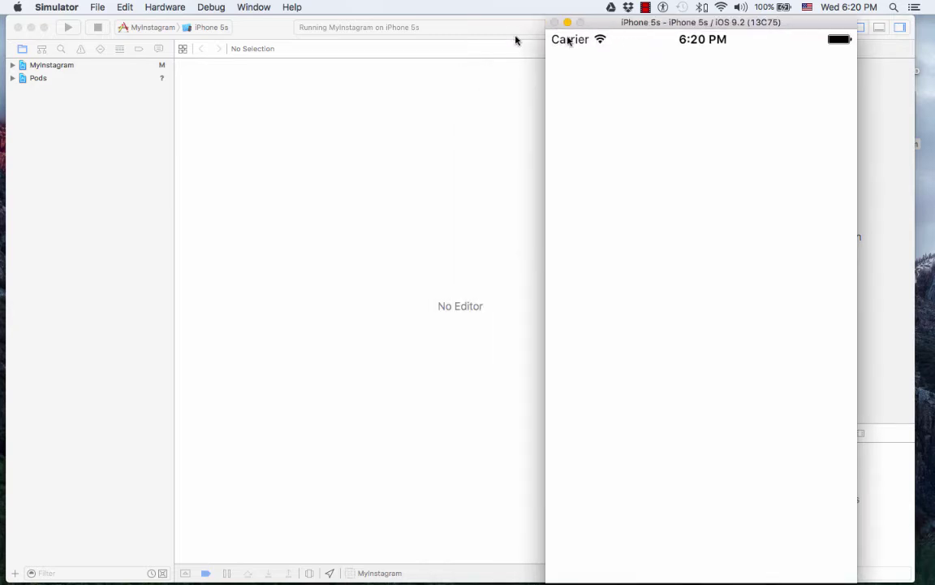
{"action": "left_click", "coordinate": [97, 28]}
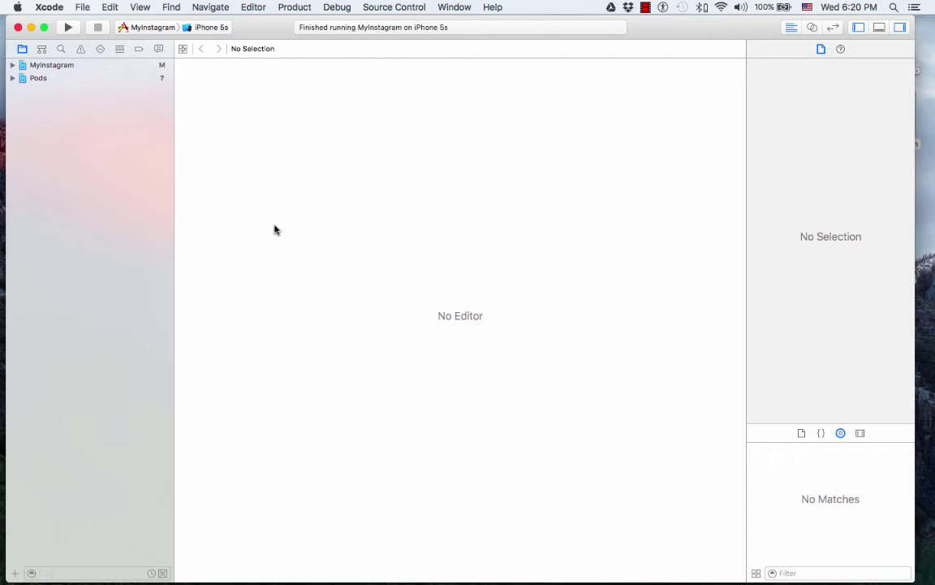
Step: Close the Finder window of the Makestagram starter project and bring up the MyInstagram folder's Finder window
{"action": "key", "text": "ctrl+Up"}
{"action": "left_click", "coordinate": [588, 171]}
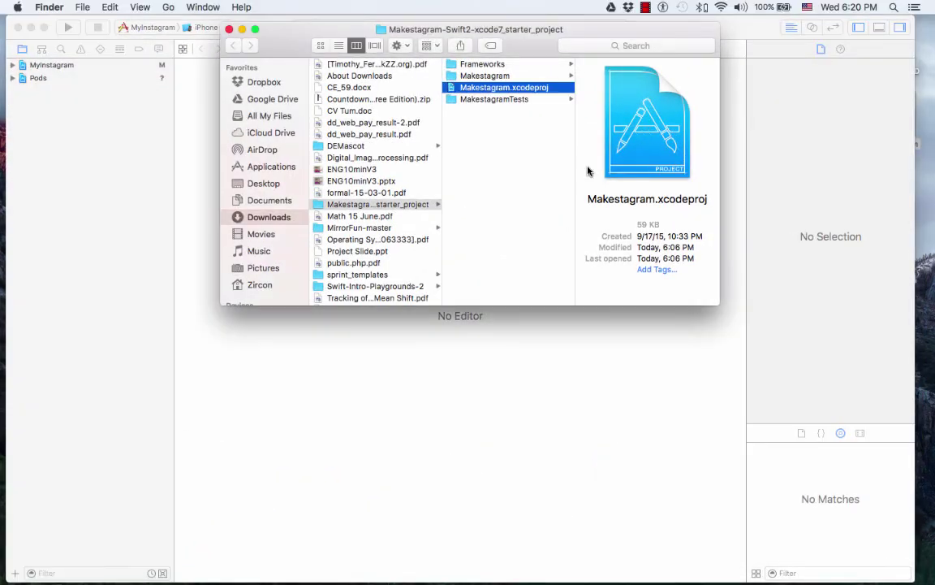
{"action": "key", "text": "ctrl+Up"}
{"action": "left_click", "coordinate": [470, 67]}
{"action": "left_click", "coordinate": [230, 29]}
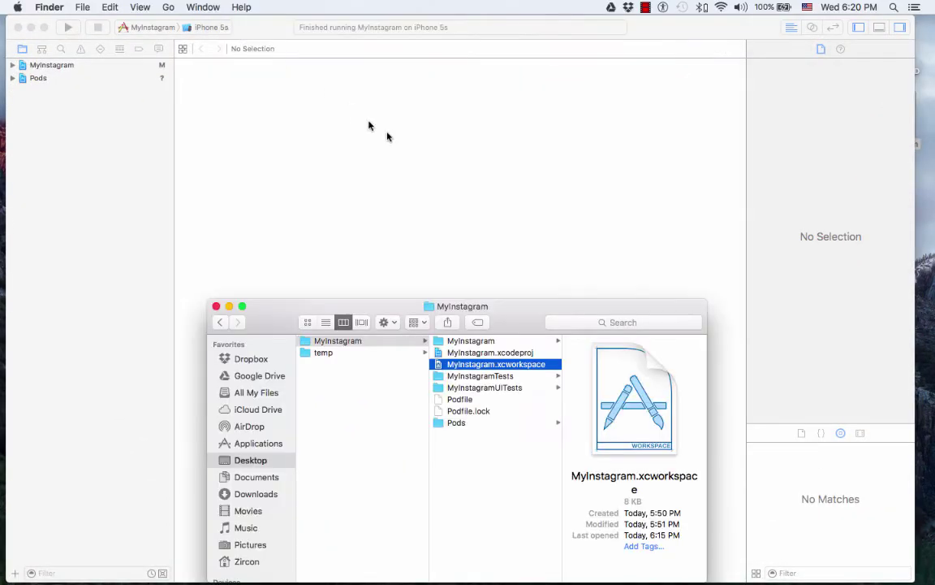
Step: Close the workspace window in Xcode and open MyInstagram.xcodeproj from the MyInstagram folder in its place
{"action": "double_click", "coordinate": [494, 352]}
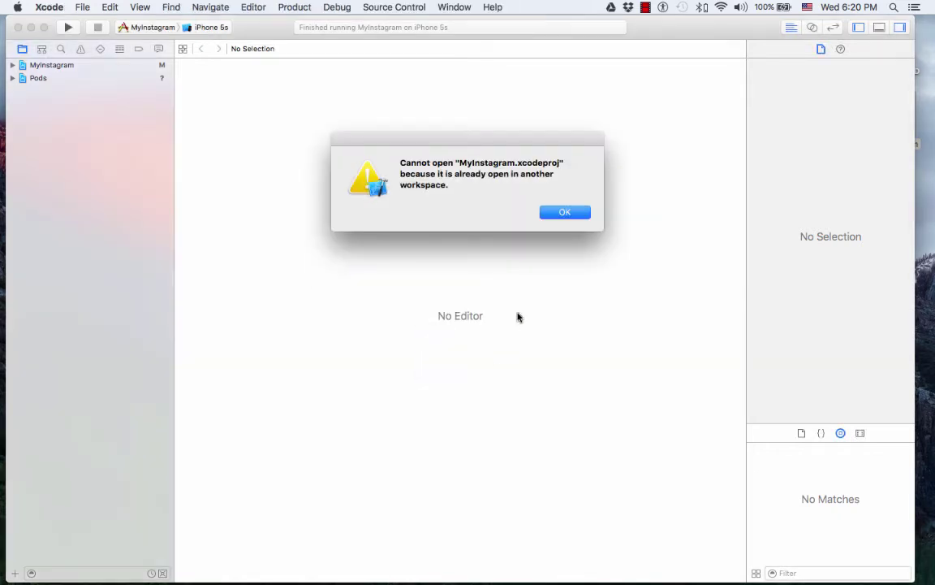
{"action": "left_click", "coordinate": [563, 212]}
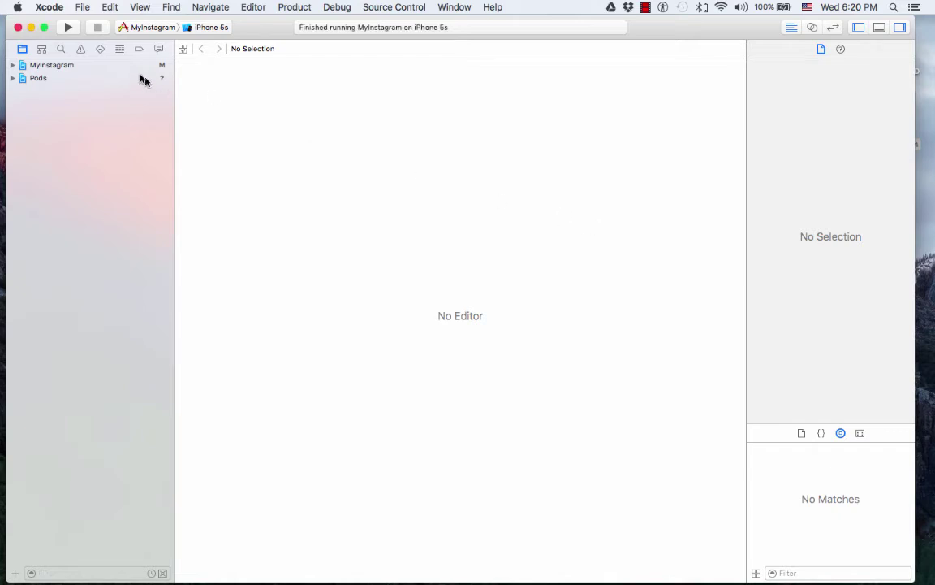
{"action": "left_click", "coordinate": [18, 28]}
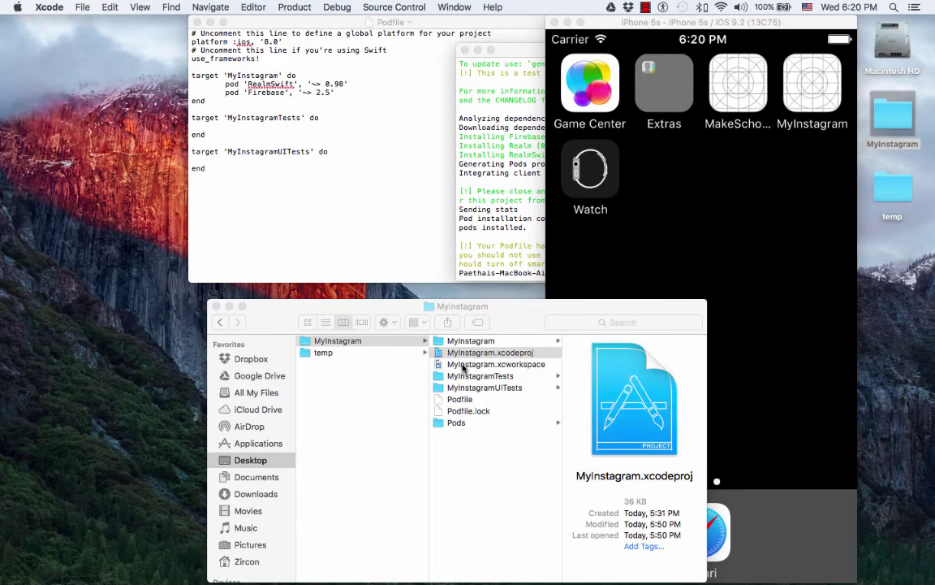
{"action": "double_click", "coordinate": [461, 353]}
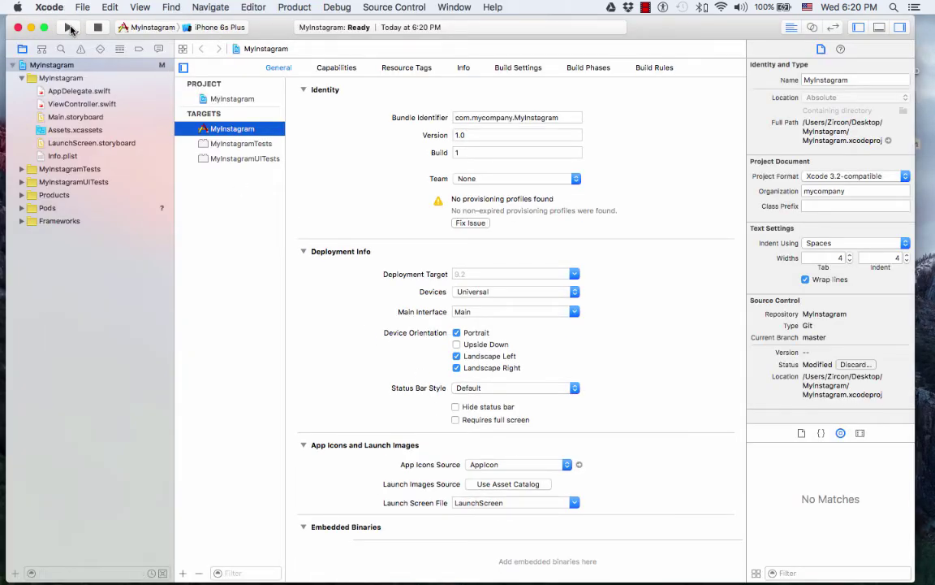
Step: Try to run MyInstagram from the plain Xcode project, and close its window to select MyInstagram.xcworkspace in Finder
{"action": "left_click", "coordinate": [69, 28]}
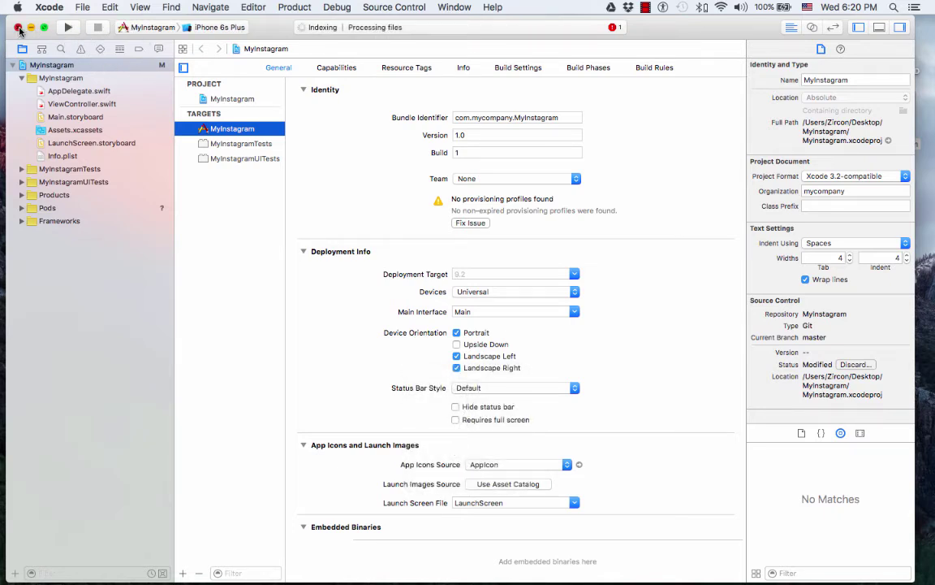
{"action": "left_click", "coordinate": [18, 27]}
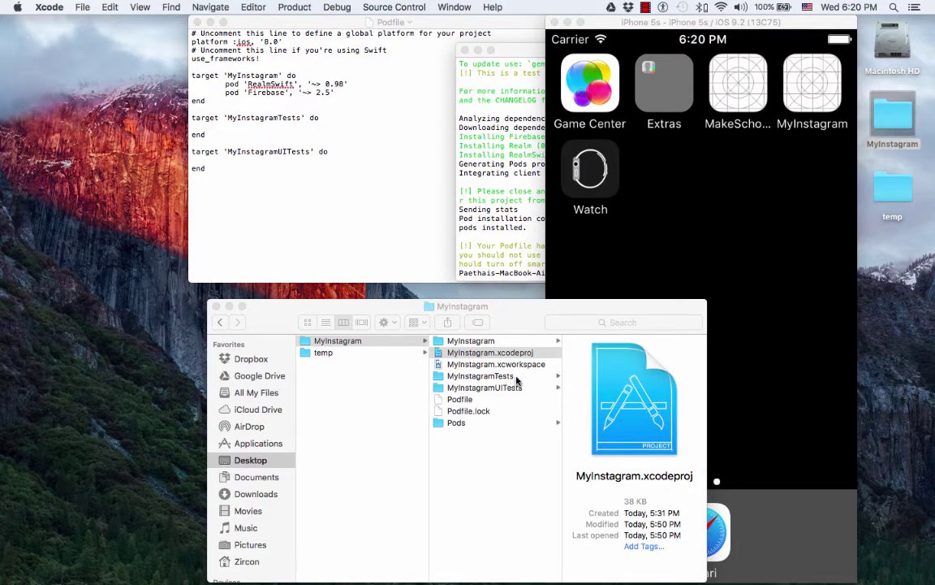
{"action": "left_click", "coordinate": [518, 368]}
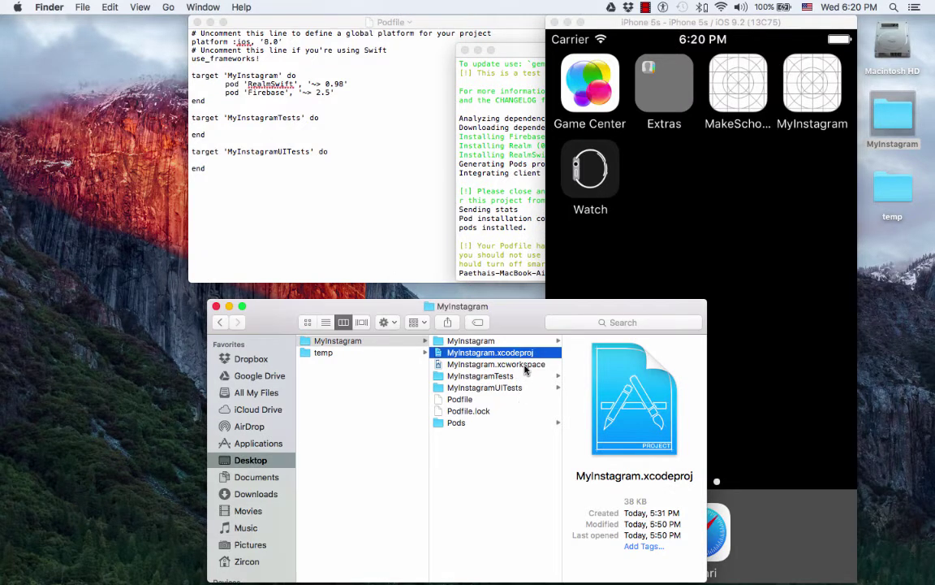
{"action": "left_click", "coordinate": [524, 366]}
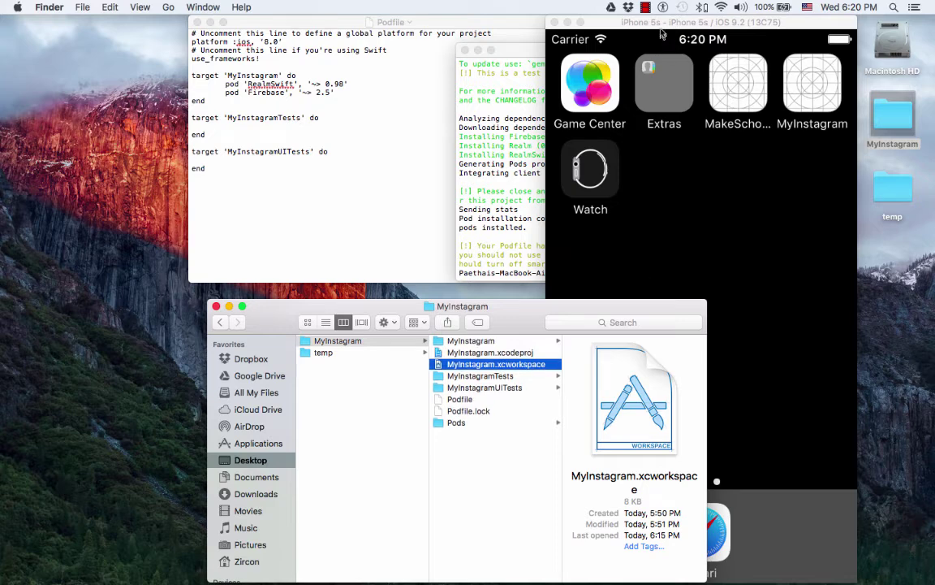
Step: Quit the Simulator and close the Podfile window in TextEdit
{"action": "left_click", "coordinate": [566, 22]}
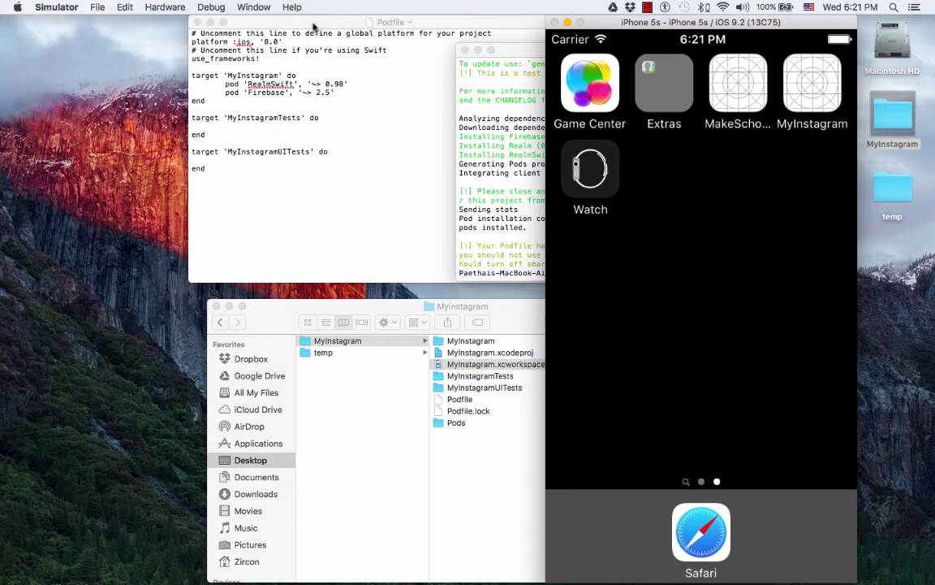
{"action": "left_click", "coordinate": [47, 8]}
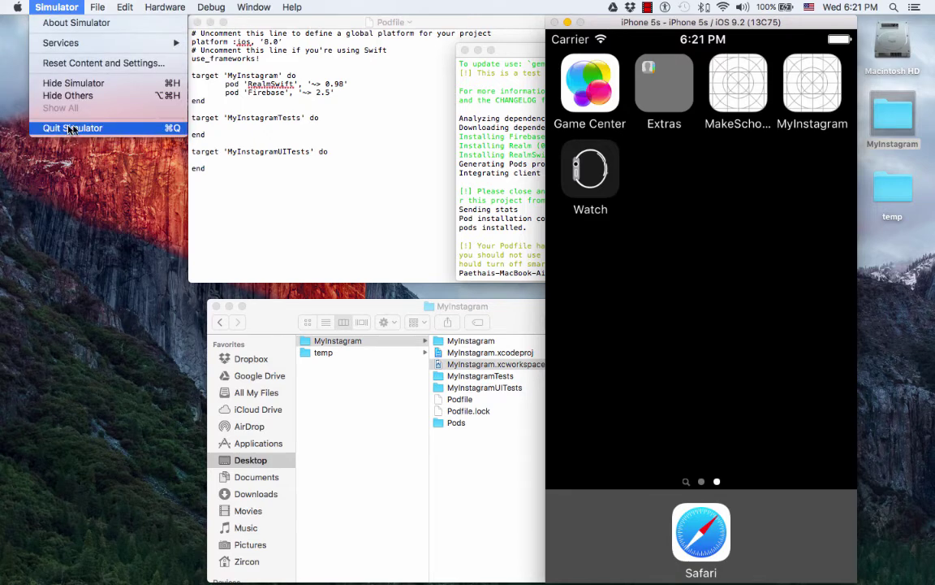
{"action": "left_click", "coordinate": [69, 128]}
{"action": "left_click", "coordinate": [429, 19]}
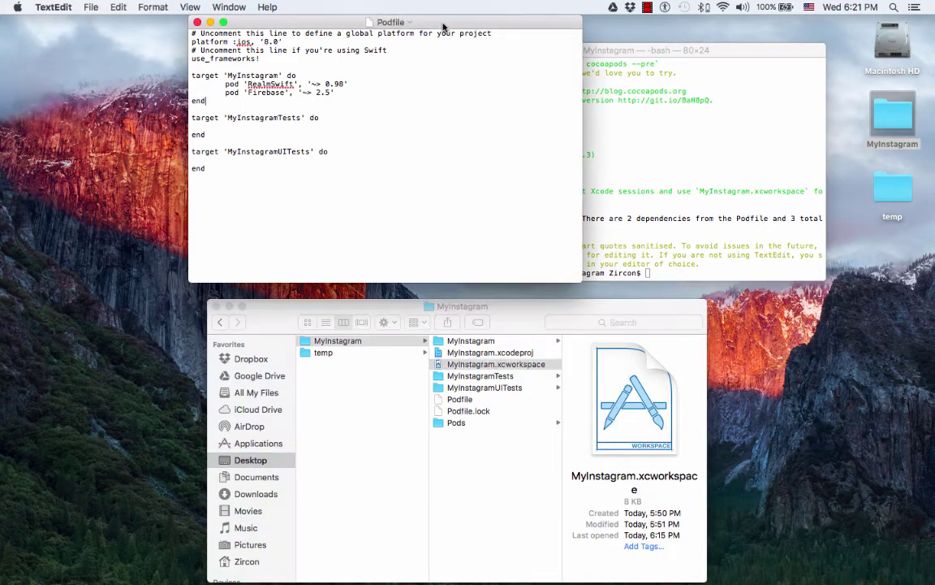
{"action": "left_click", "coordinate": [197, 22]}
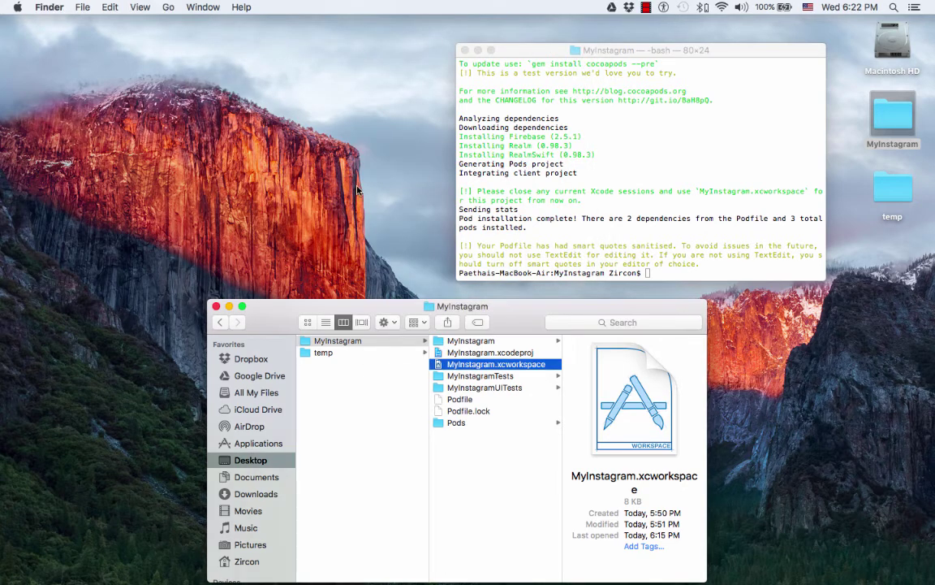
Step: Switch to the Terminal session in the MyInstagram folder and run pod update
{"action": "left_click", "coordinate": [546, 53]}
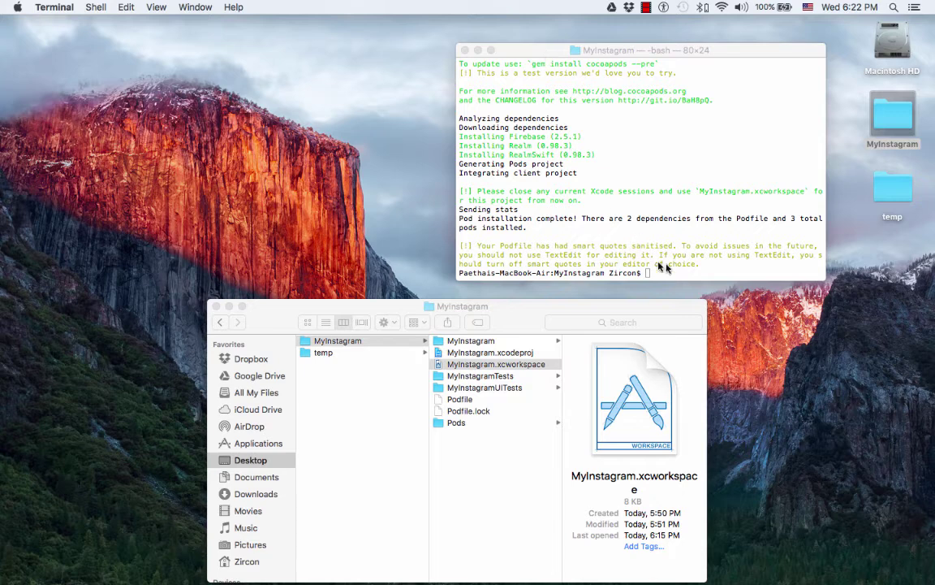
{"action": "left_click", "coordinate": [675, 273]}
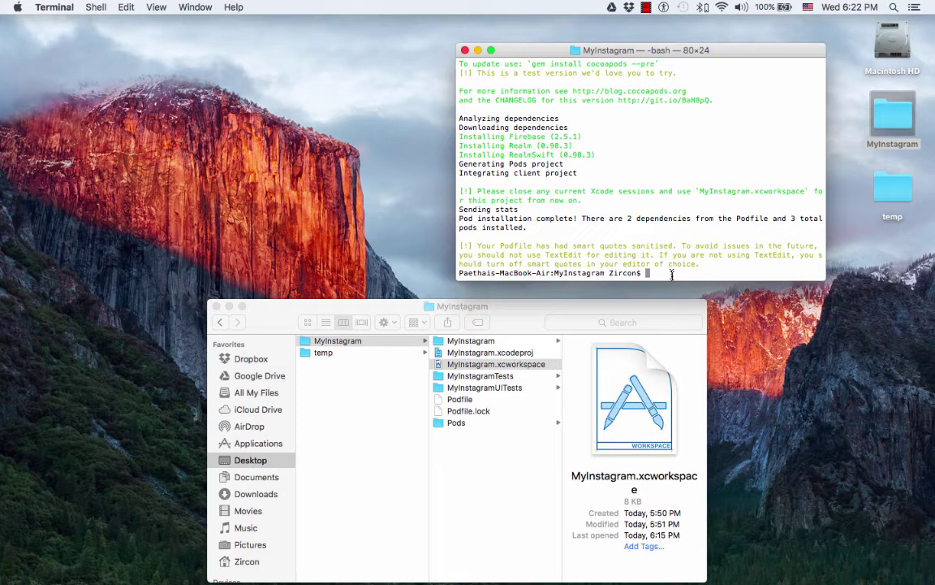
{"action": "type", "text": "pod update"}
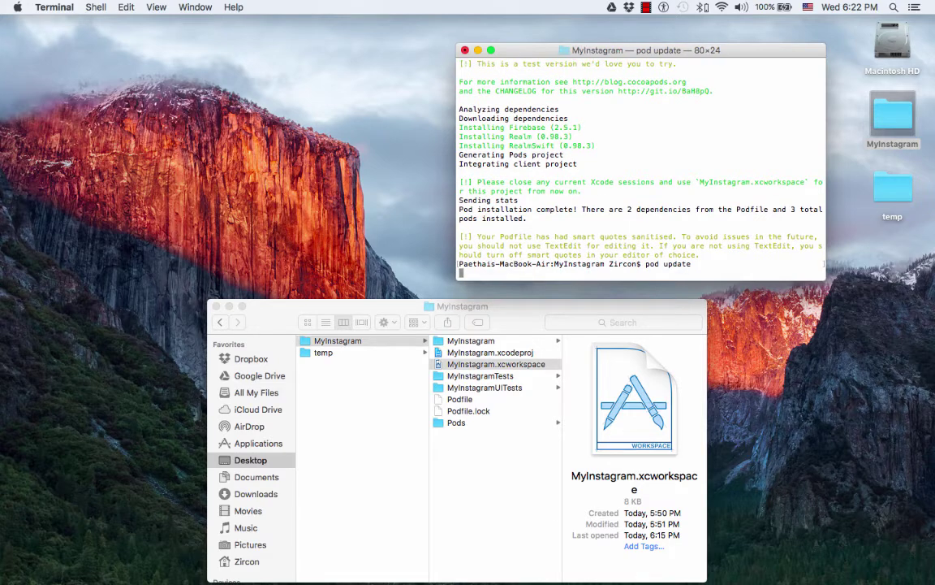
{"action": "key", "text": "Return"}
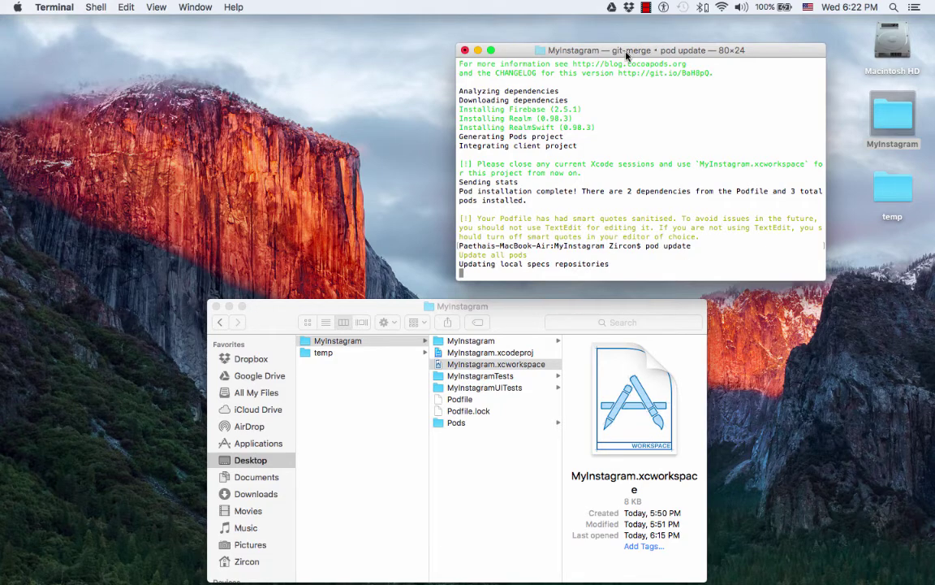
Step: Move the Terminal and MyInstagram Finder windows slightly up and to the right, and bring Terminal back to the front
{"action": "left_click_drag", "start_coordinate": [565, 51], "coordinate": [589, 27]}
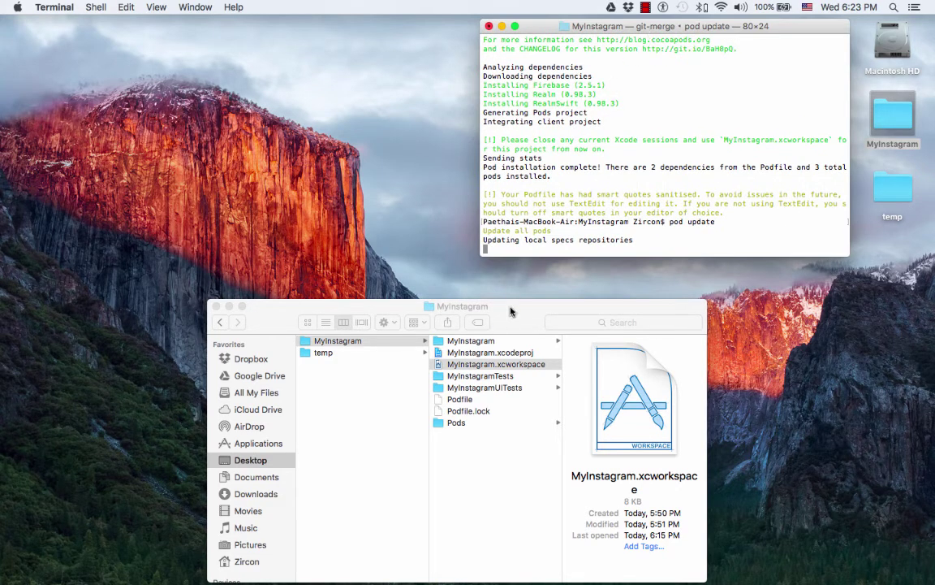
{"action": "left_click_drag", "start_coordinate": [510, 310], "coordinate": [543, 288]}
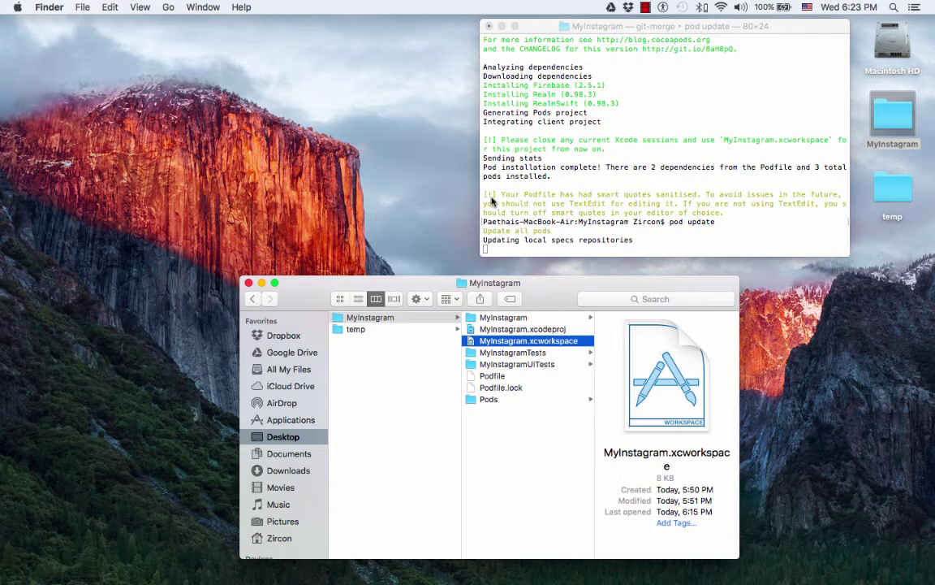
{"action": "left_click", "coordinate": [545, 30]}
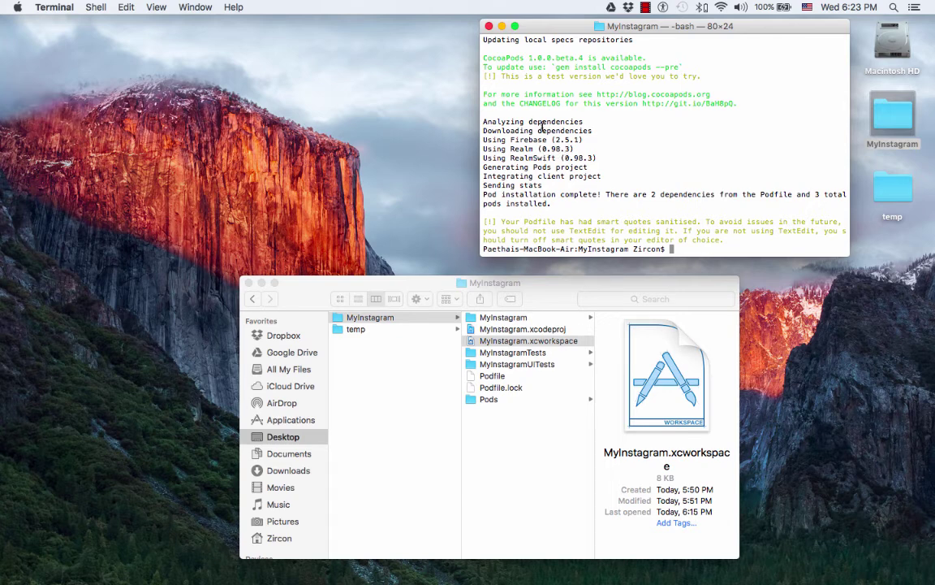
Step: Close the window and quit Terminal, and move the MyInstagram Finder window to the middle of the desktop
{"action": "left_click", "coordinate": [488, 26]}
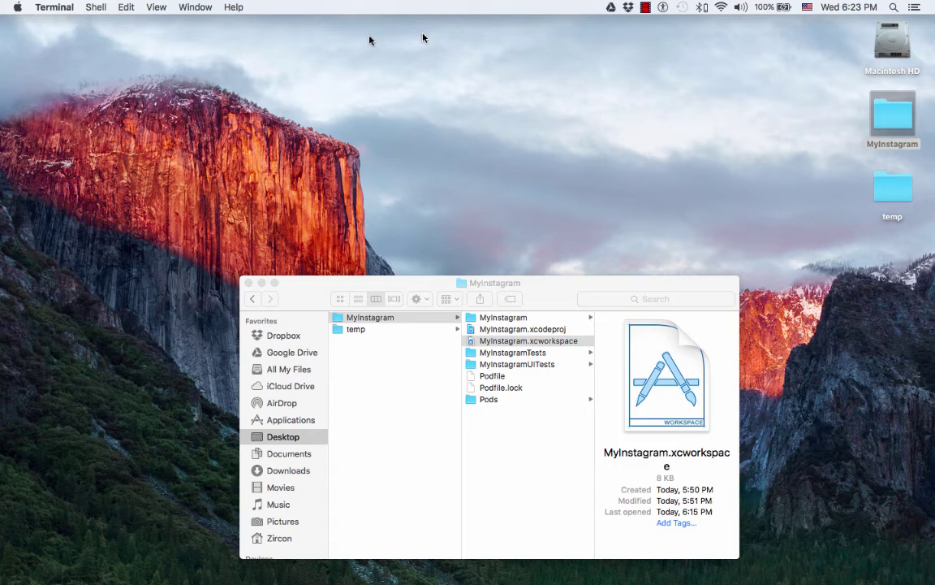
{"action": "left_click", "coordinate": [45, 10]}
{"action": "left_click", "coordinate": [62, 141]}
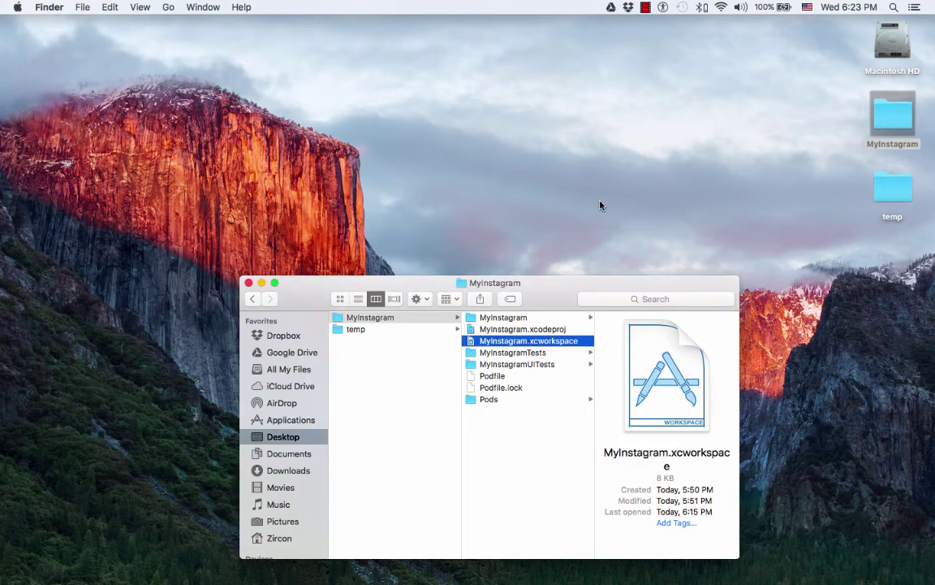
{"action": "left_click_drag", "start_coordinate": [540, 299], "coordinate": [575, 163]}
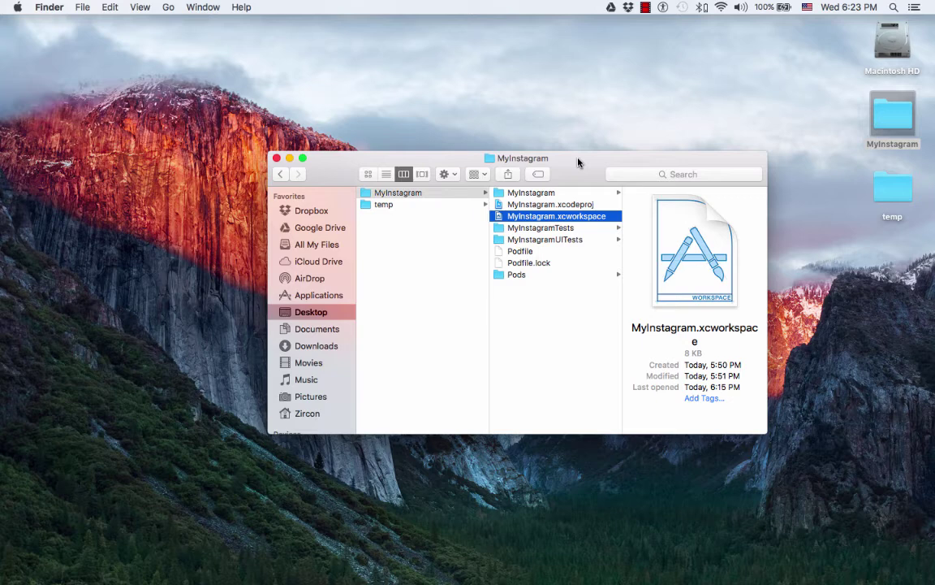
Step: Open SourceTree and delete the MyInstagram entry marked as moved or deleted from the local repositories
{"action": "key", "text": "super+space"}
{"action": "type", "text": "so"}
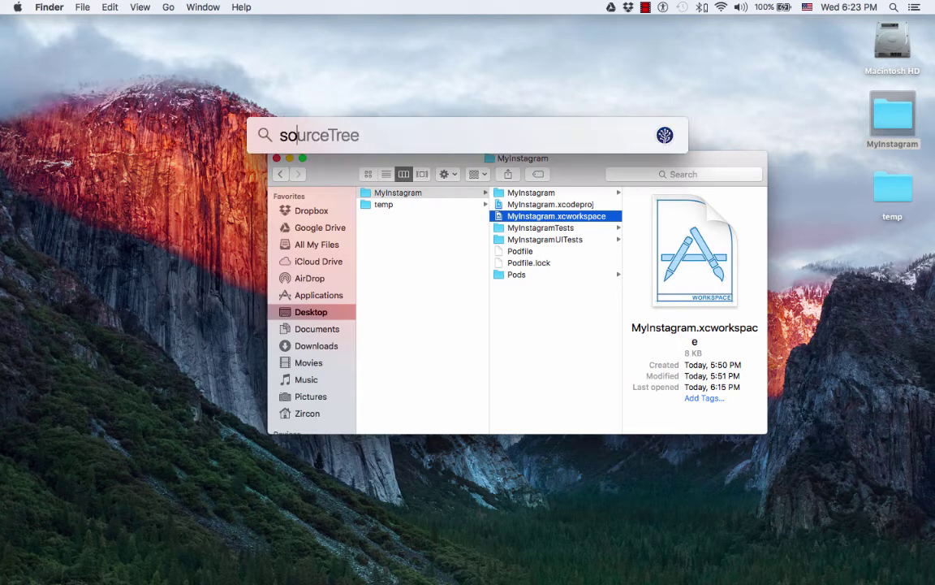
{"action": "key", "text": "Return"}
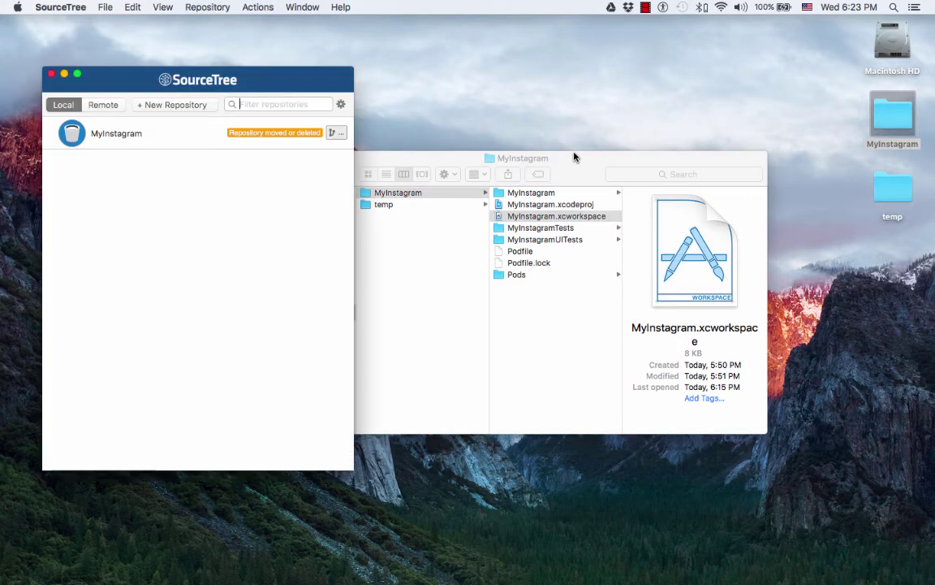
{"action": "right_click", "coordinate": [115, 131]}
{"action": "left_click", "coordinate": [146, 200]}
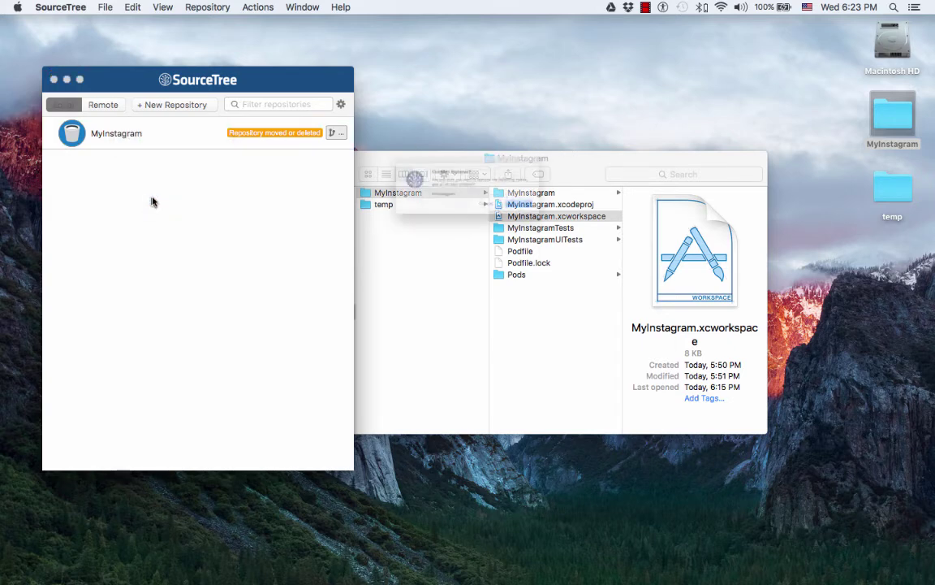
{"action": "left_click", "coordinate": [578, 222]}
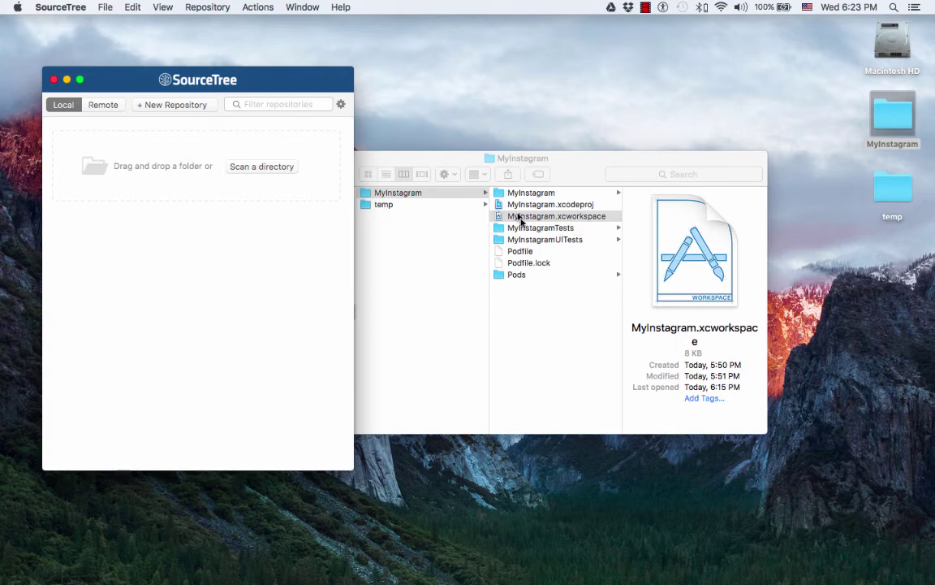
Step: Place the Finder window beside SourceTree and add the Desktop's MyInstagram folder to the local repositories
{"action": "left_click_drag", "start_coordinate": [582, 160], "coordinate": [677, 130]}
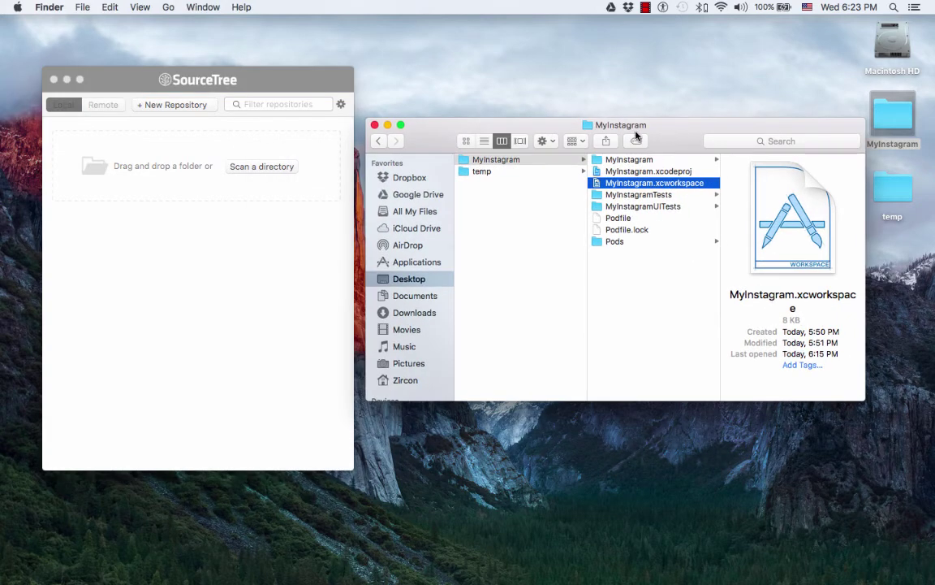
{"action": "left_click", "coordinate": [487, 159]}
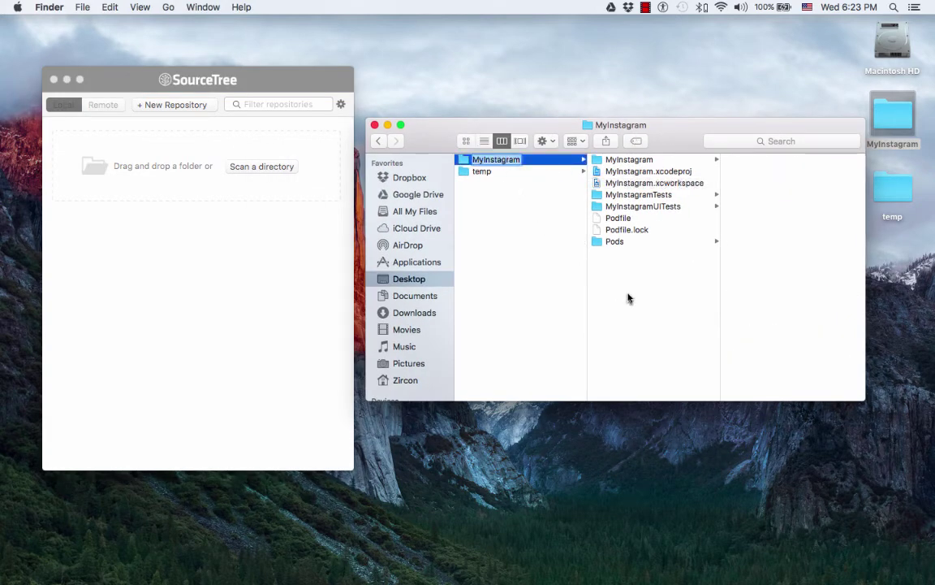
{"action": "left_click", "coordinate": [499, 271]}
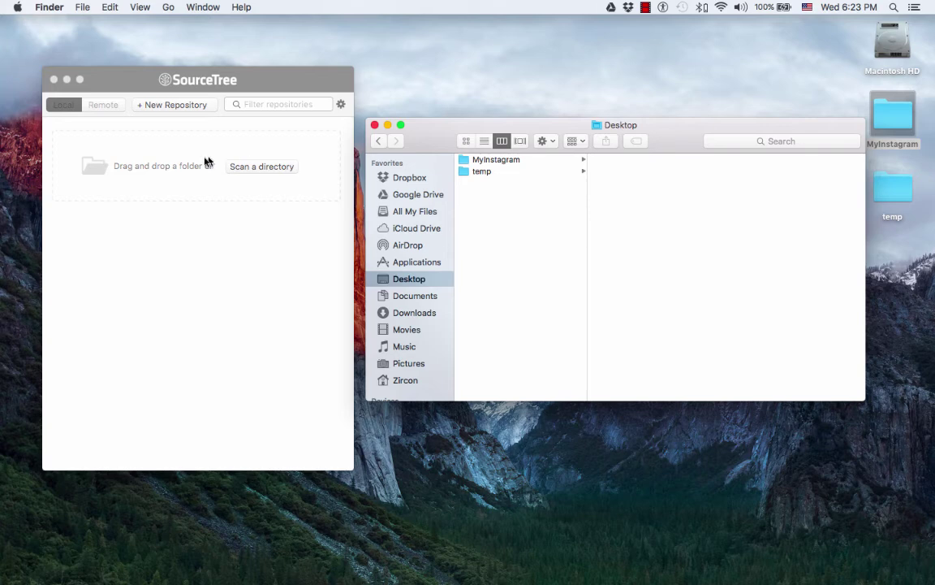
{"action": "left_click", "coordinate": [491, 160]}
{"action": "left_click", "coordinate": [108, 106]}
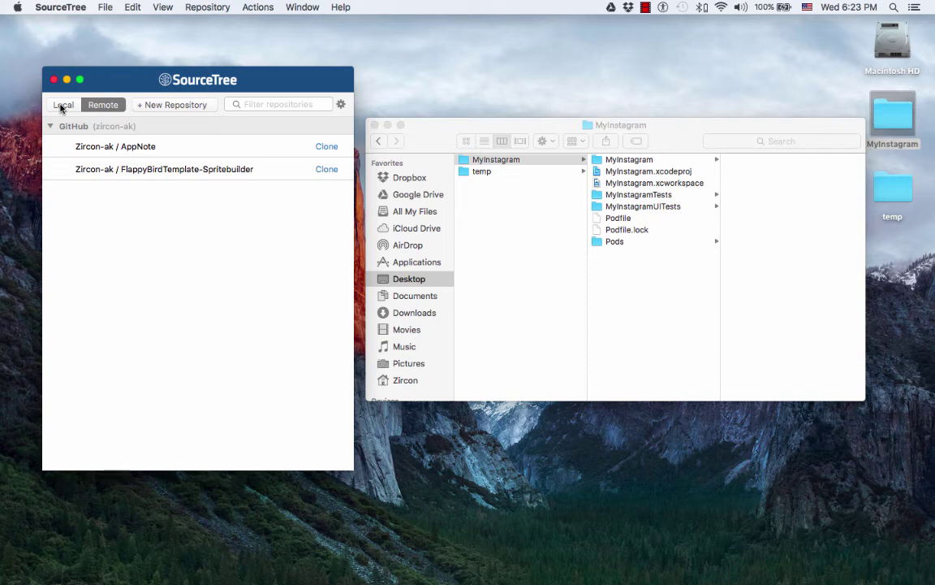
{"action": "left_click", "coordinate": [62, 108]}
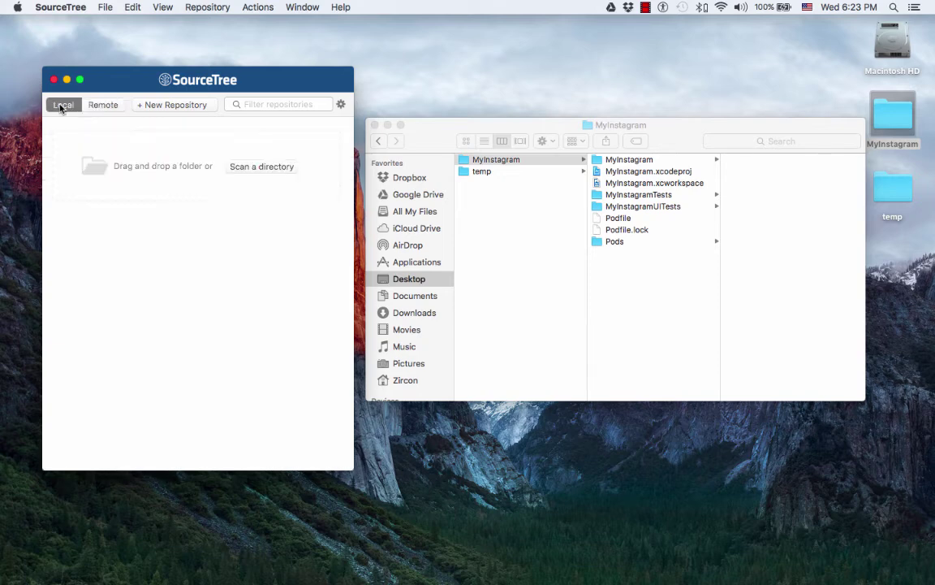
{"action": "left_click", "coordinate": [492, 160]}
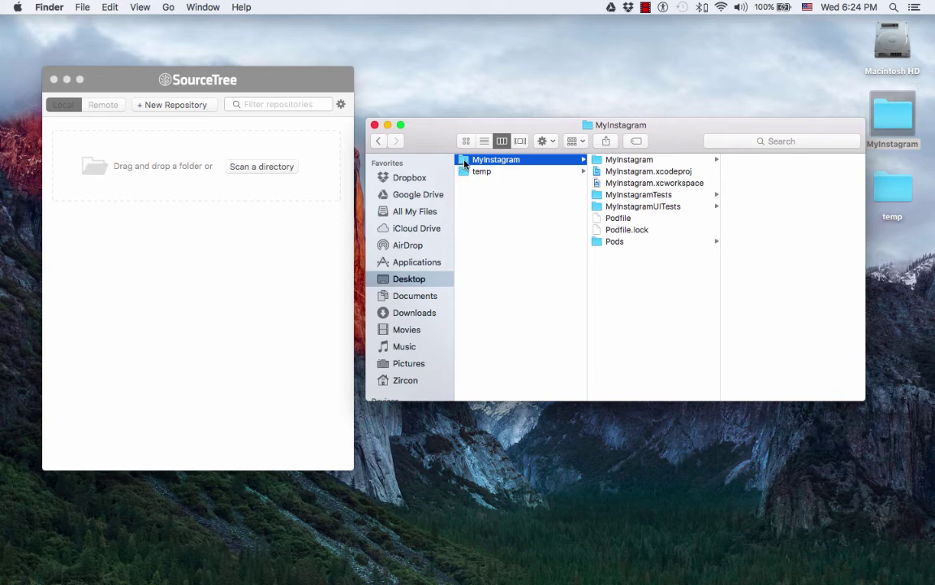
{"action": "left_click_drag", "start_coordinate": [466, 163], "coordinate": [172, 173]}
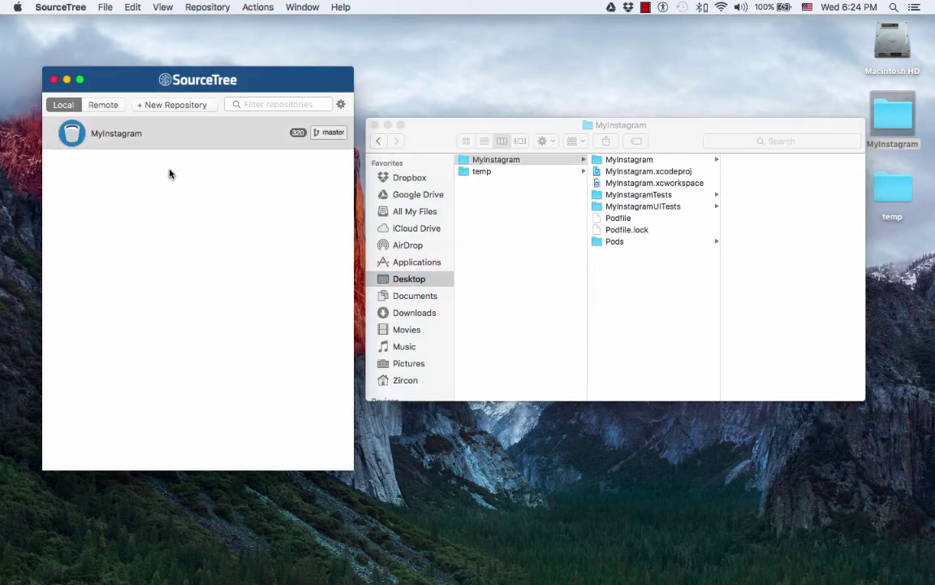
Step: Publish the MyInstagram repository to the GitHub account as a non-private Git repository named MyInstagram
{"action": "right_click", "coordinate": [127, 132]}
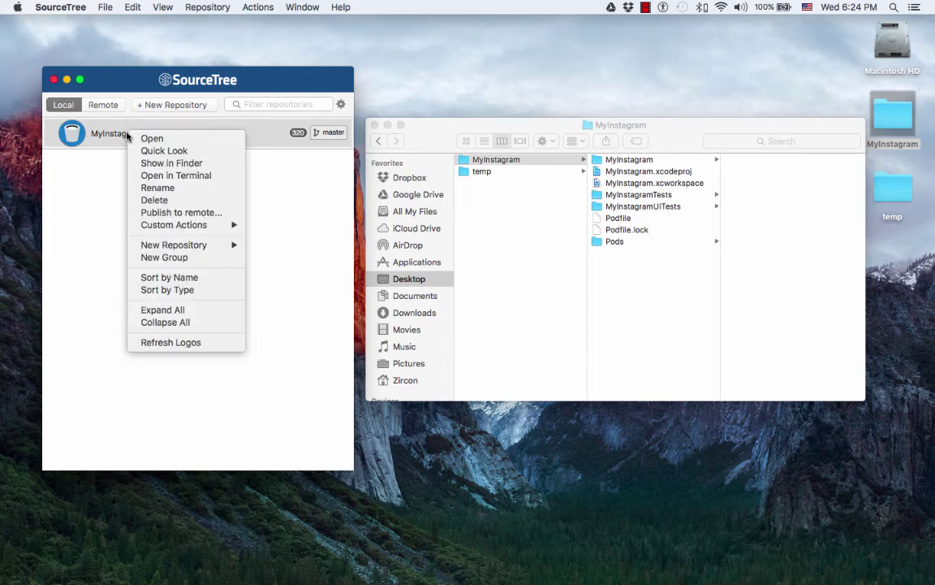
{"action": "left_click", "coordinate": [175, 214]}
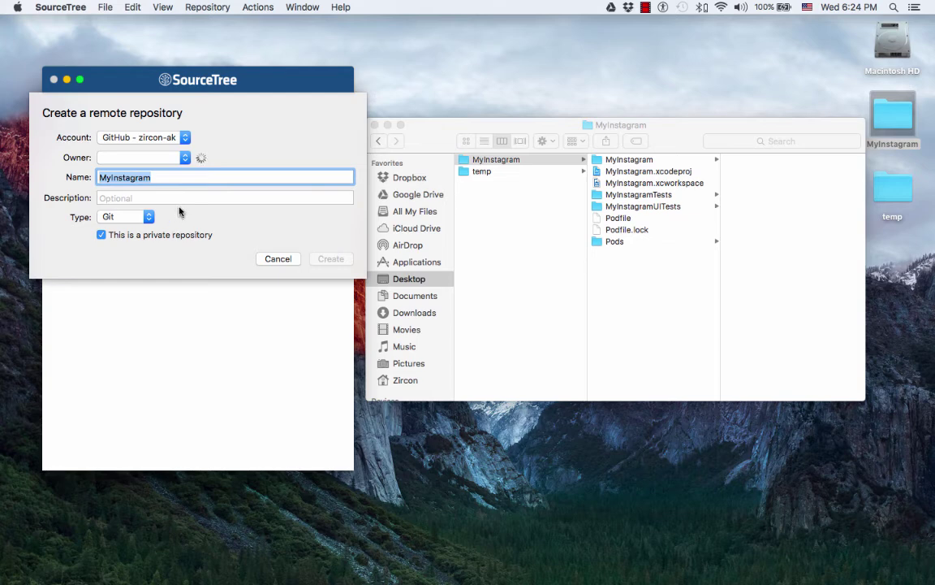
{"action": "left_click", "coordinate": [100, 235]}
{"action": "left_click", "coordinate": [331, 259]}
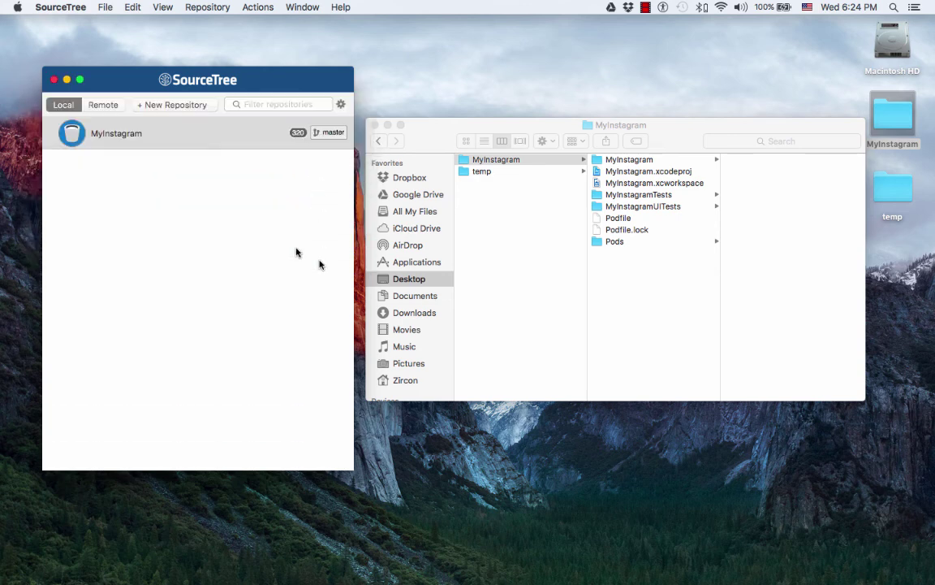
Step: Show the remote repositories and refresh the GitHub list
{"action": "left_click", "coordinate": [101, 105]}
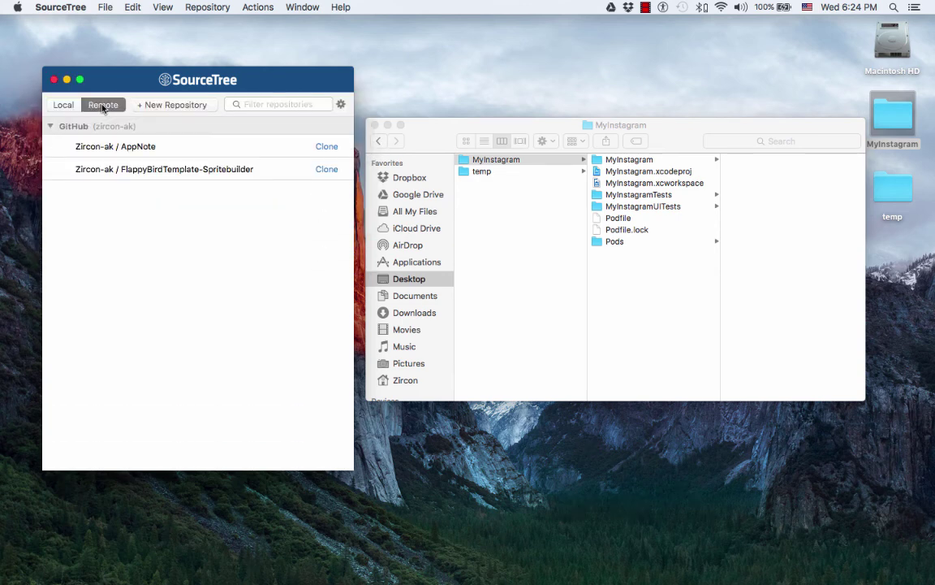
{"action": "left_click", "coordinate": [341, 104]}
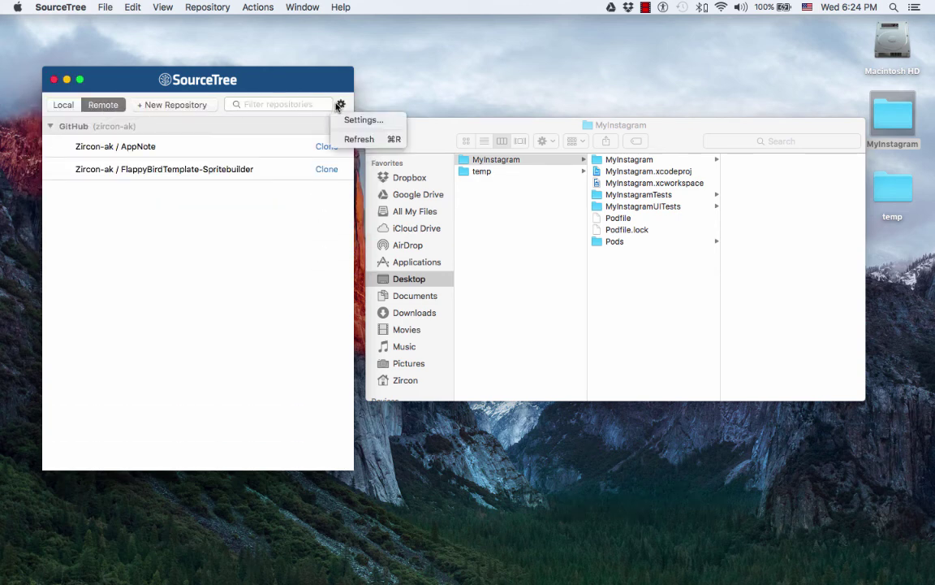
{"action": "left_click", "coordinate": [357, 139]}
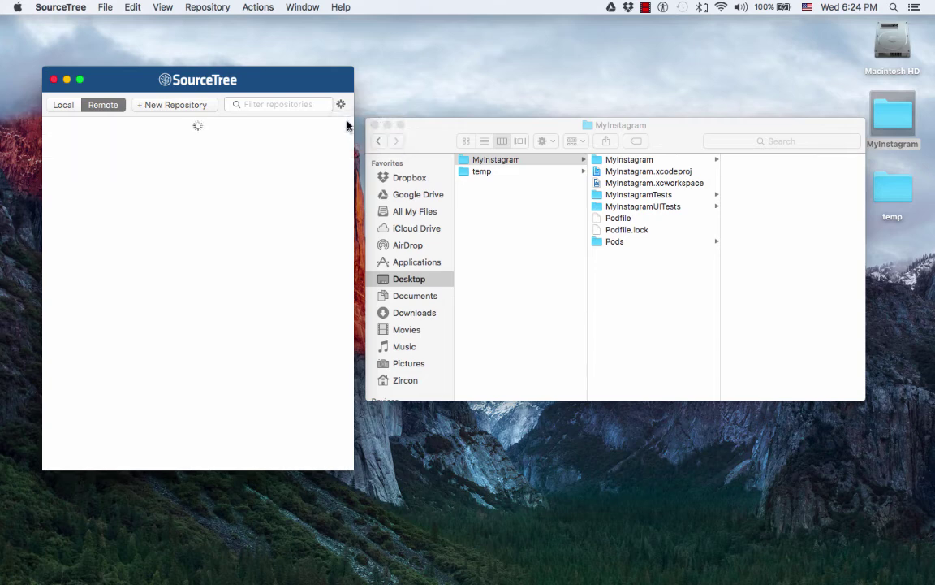
Step: Compare the local repositories list with the GitHub remote repositories list for the MyInstagram entry
{"action": "left_click", "coordinate": [64, 106]}
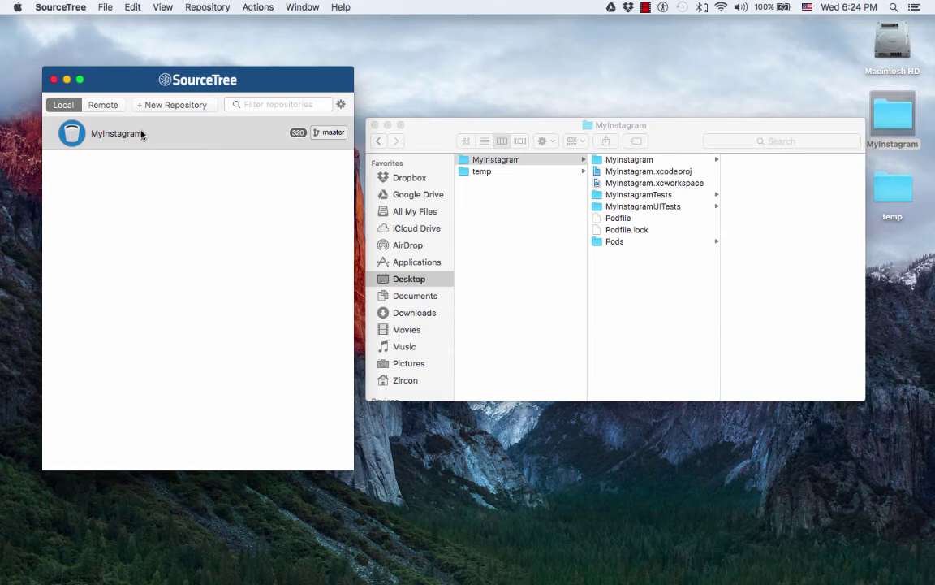
{"action": "left_click", "coordinate": [104, 122]}
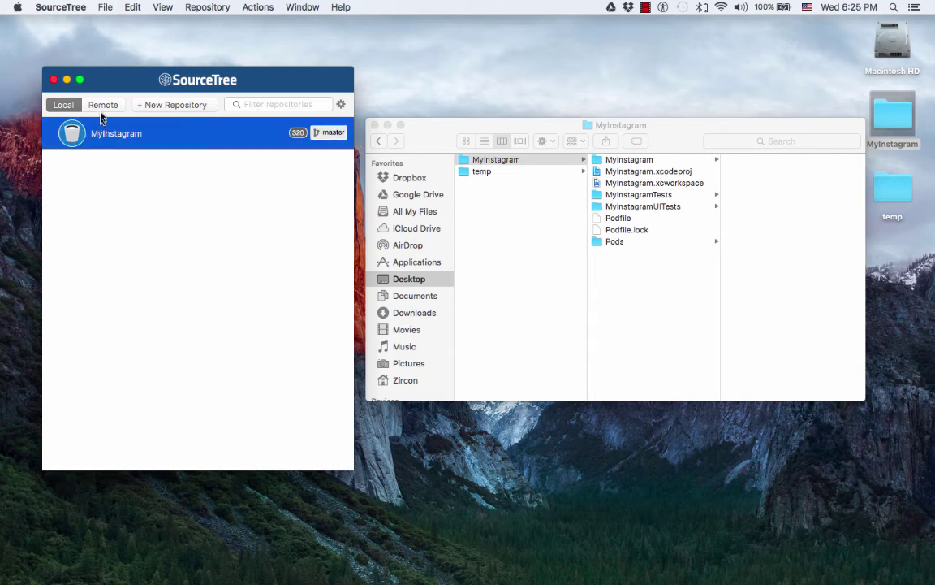
{"action": "left_click", "coordinate": [101, 107]}
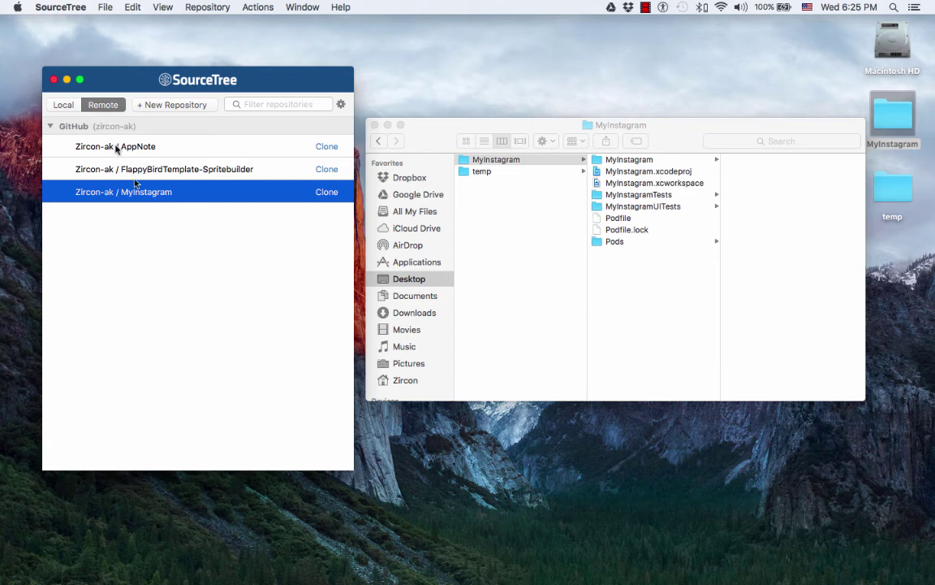
Step: Open the local MyInstagram repository and stage all unstaged files, including the large Pods files
{"action": "left_click", "coordinate": [64, 107]}
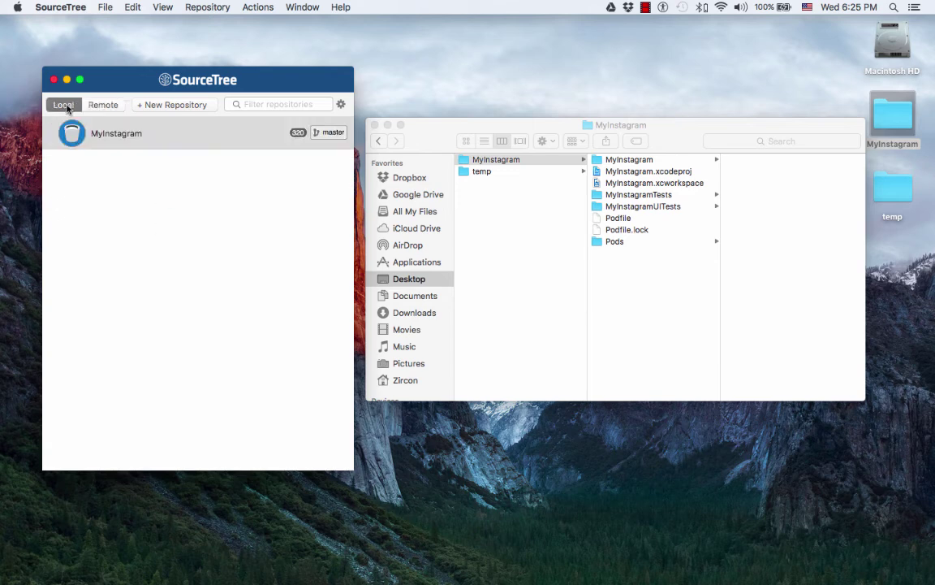
{"action": "left_click", "coordinate": [120, 138]}
{"action": "double_click", "coordinate": [120, 138]}
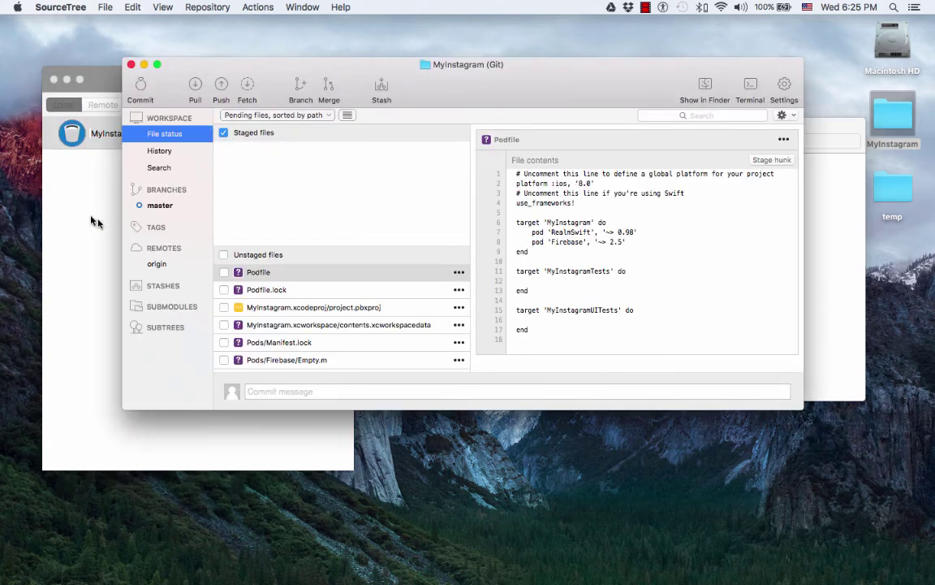
{"action": "left_click", "coordinate": [224, 255]}
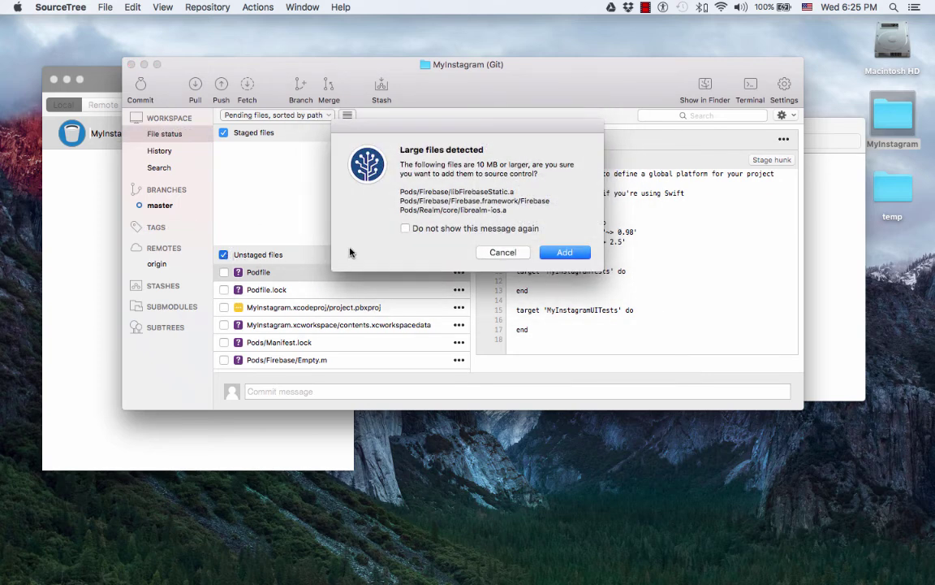
{"action": "left_click", "coordinate": [564, 254]}
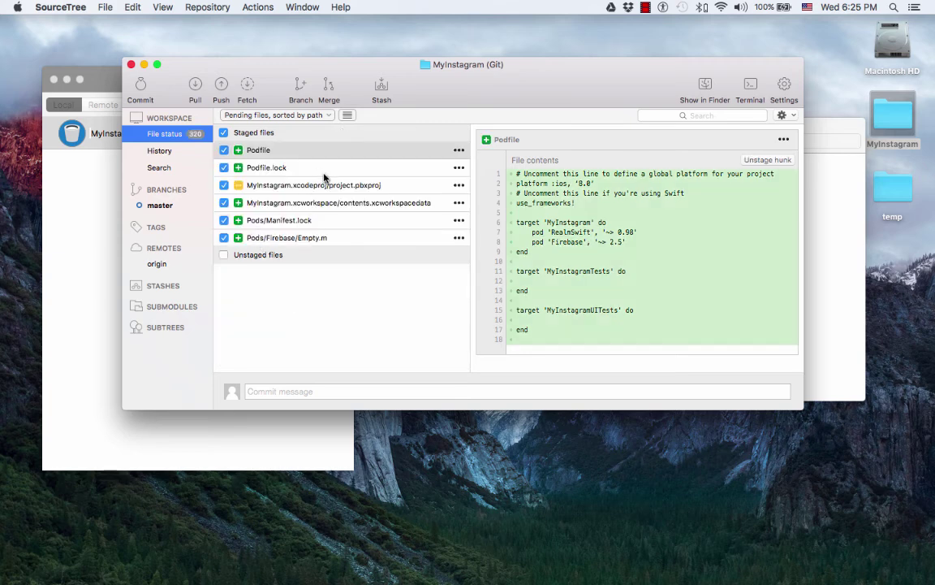
Step: Start a commit of the staged files with the message "MyInstagram starter project with cocoapods setup"
{"action": "left_click", "coordinate": [141, 86]}
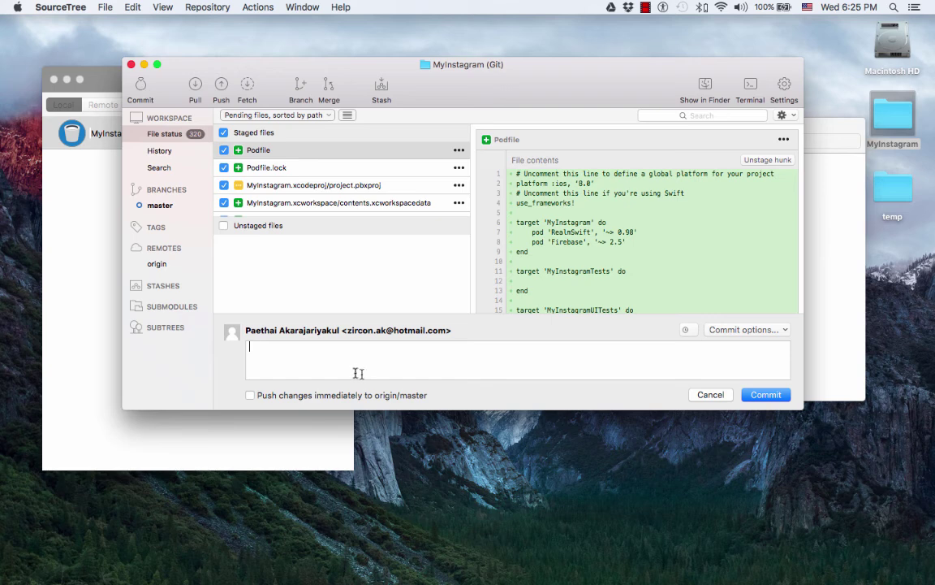
{"action": "type", "text": "M"}
{"action": "type", "text": "yInstagram"}
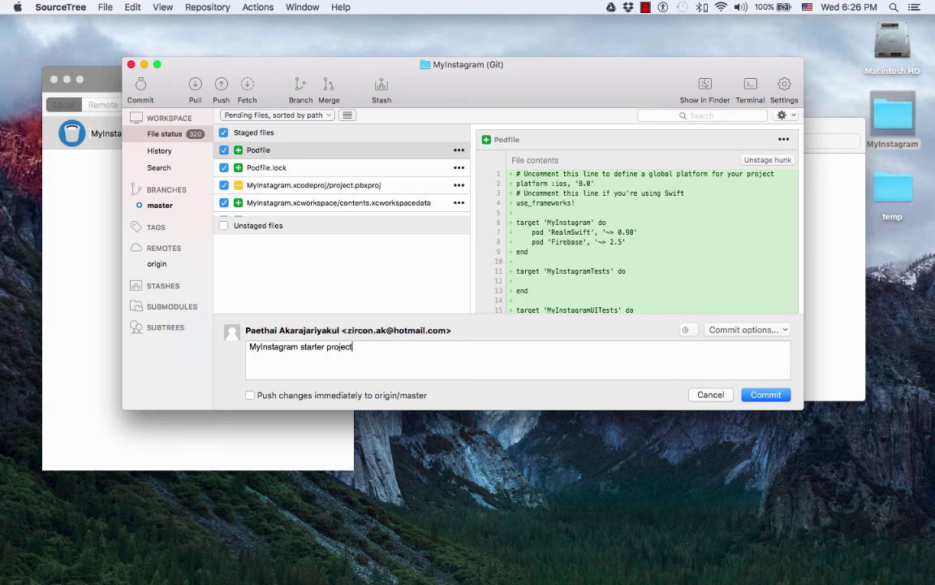
{"action": "type", "text": "starter project with cocoa pod"}
{"action": "key", "text": "BackSpace"}
{"action": "type", "text": "s set"}
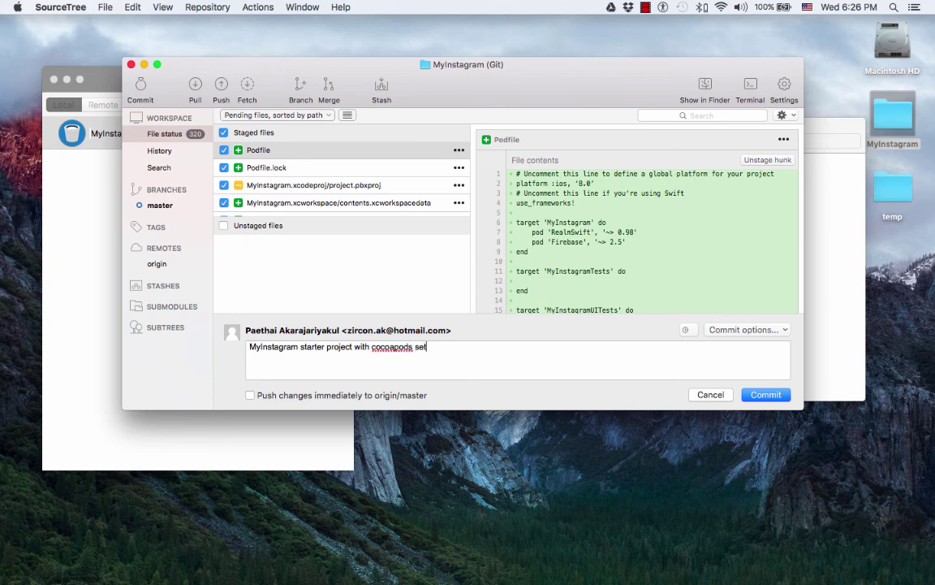
{"action": "type", "text": "up"}
Step: Commit with an immediate push to origin/master, allowing keychain access for github.com, and dismiss the expanded full output once completed
{"action": "left_click", "coordinate": [252, 395]}
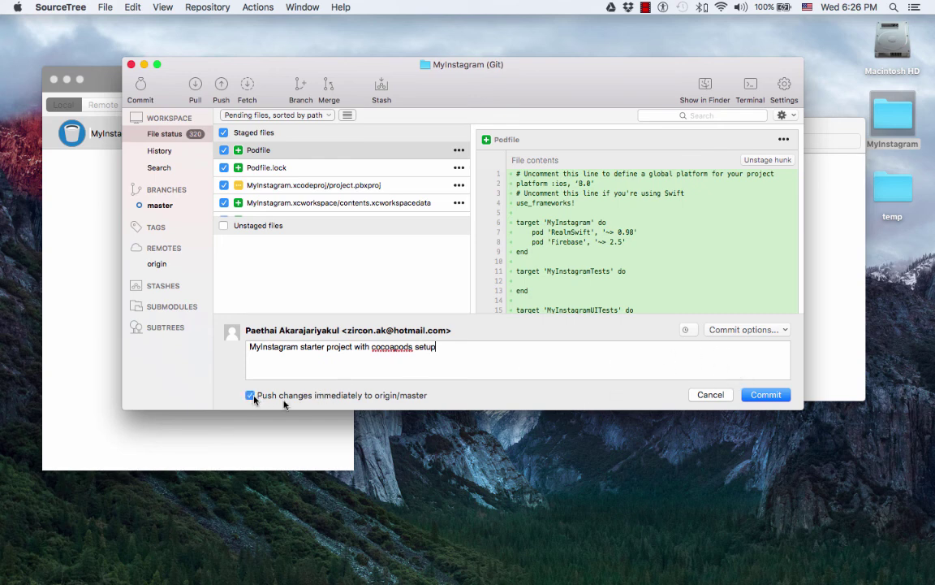
{"action": "left_click", "coordinate": [768, 395]}
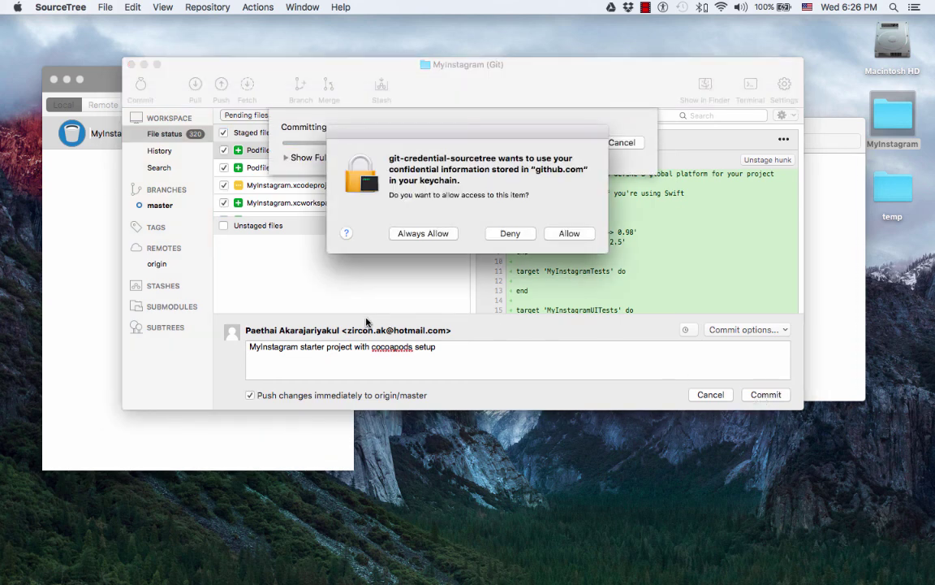
{"action": "left_click", "coordinate": [569, 234]}
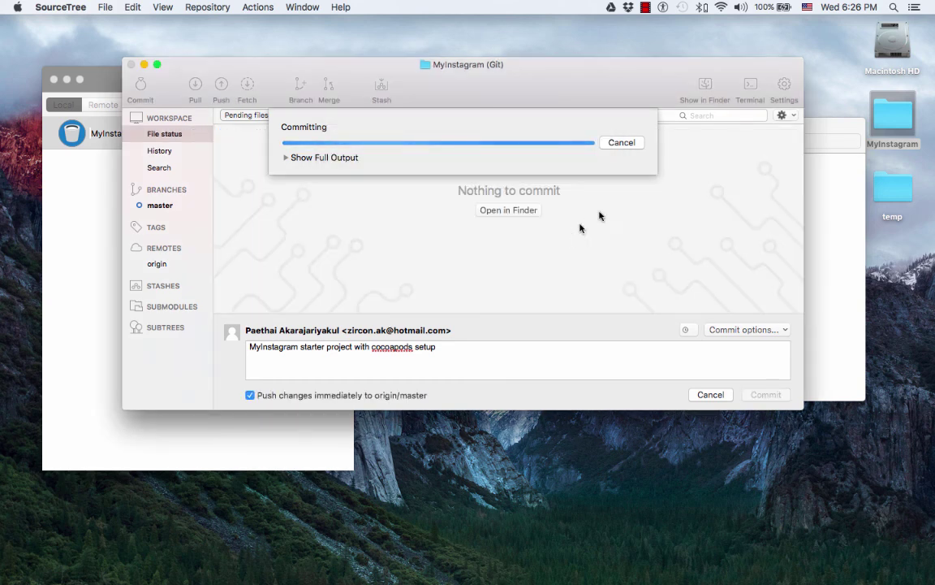
{"action": "left_click", "coordinate": [286, 158]}
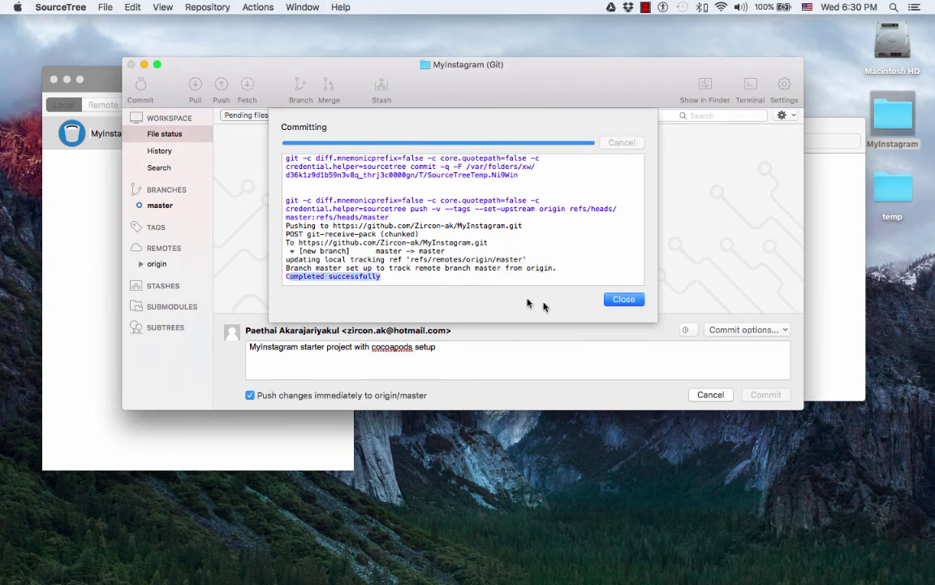
{"action": "left_click", "coordinate": [623, 298]}
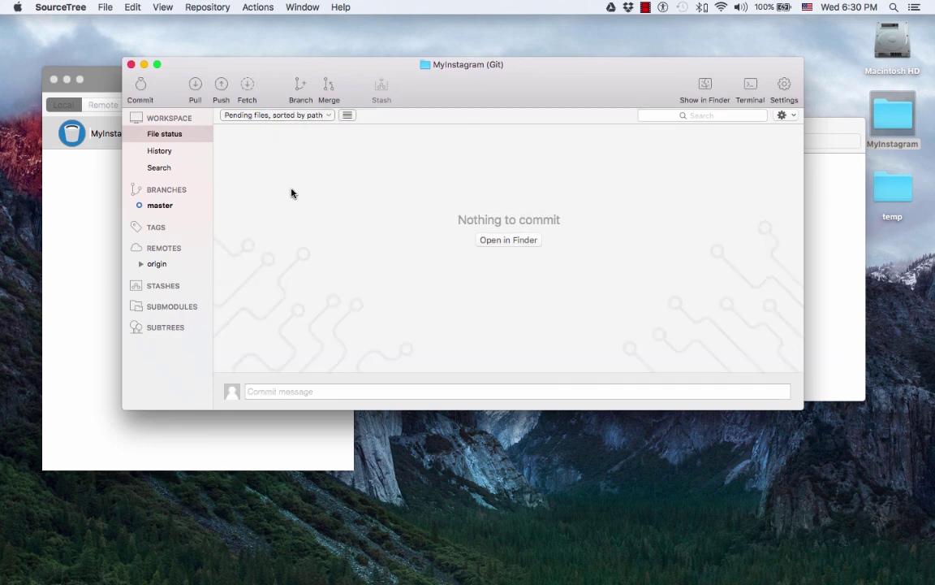
Step: Close the MyInstagram repository window, the SourceTree repository browser and the Finder window
{"action": "left_click", "coordinate": [131, 64]}
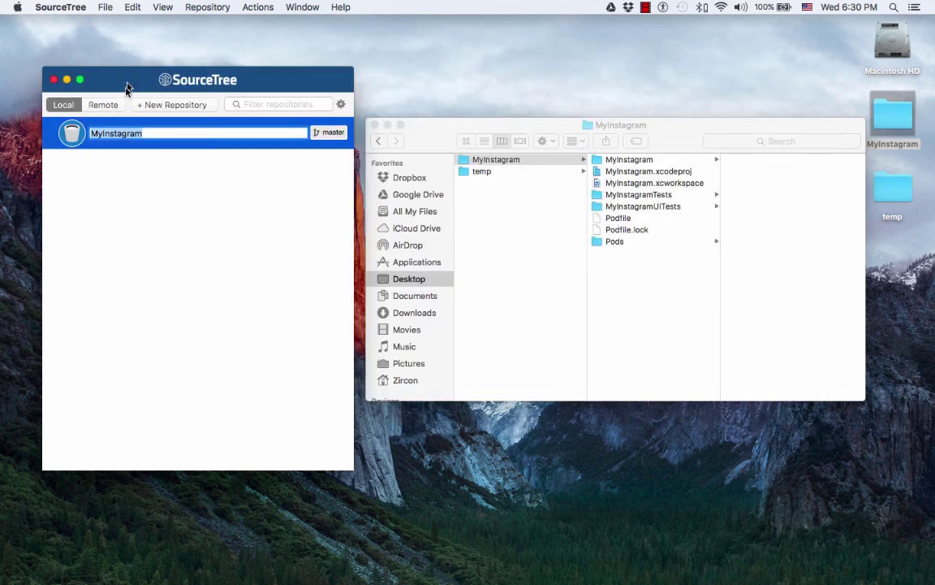
{"action": "left_click", "coordinate": [161, 194]}
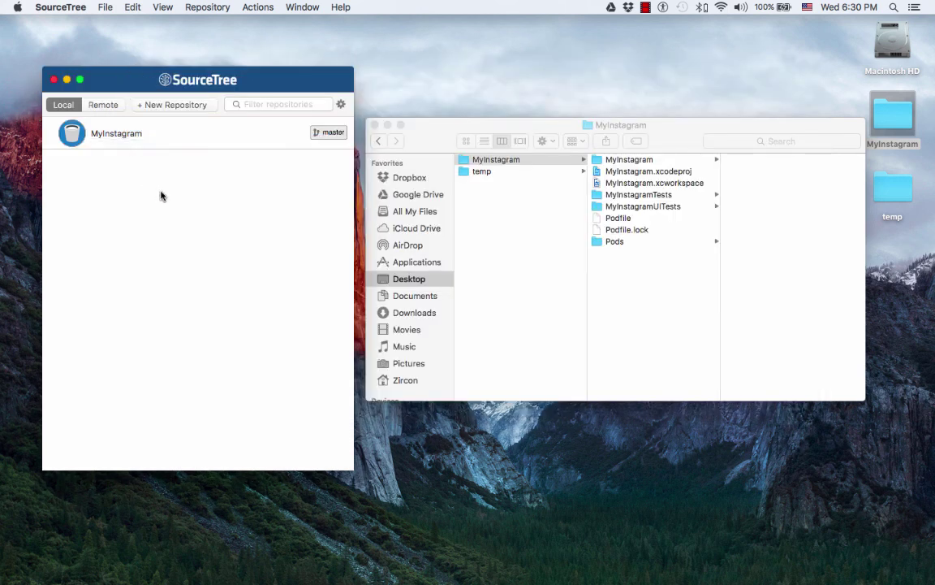
{"action": "left_click", "coordinate": [56, 80]}
{"action": "left_click", "coordinate": [416, 131]}
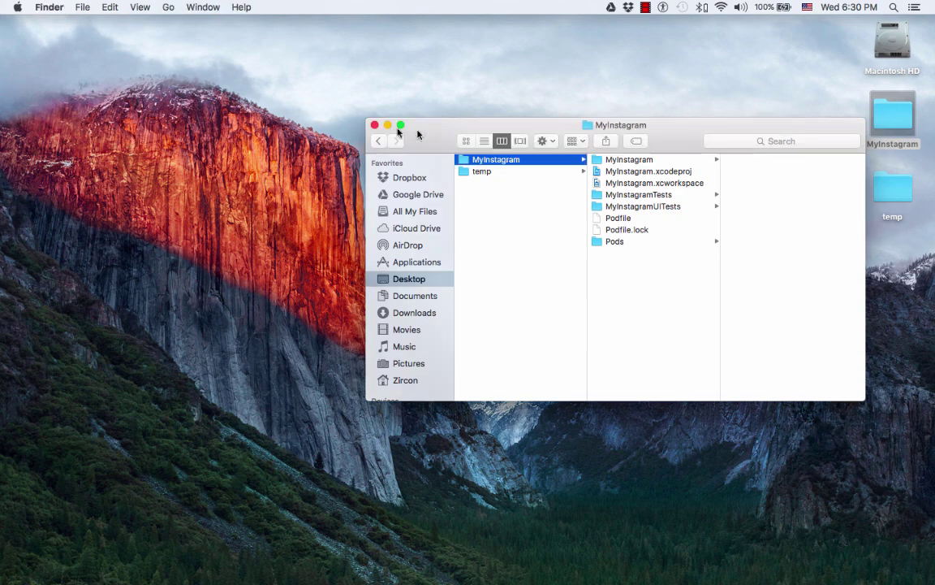
{"action": "left_click", "coordinate": [374, 125]}
{"action": "left_click", "coordinate": [623, 173]}
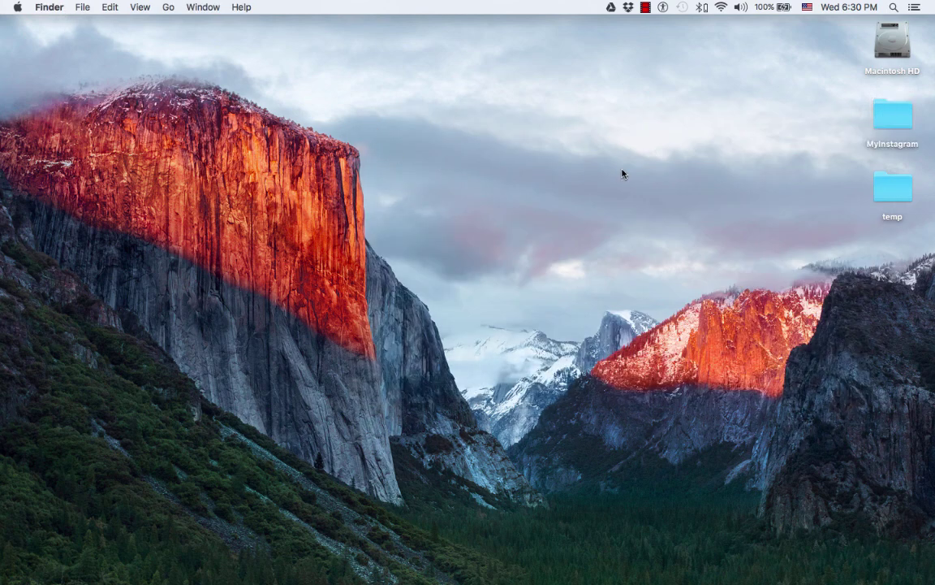